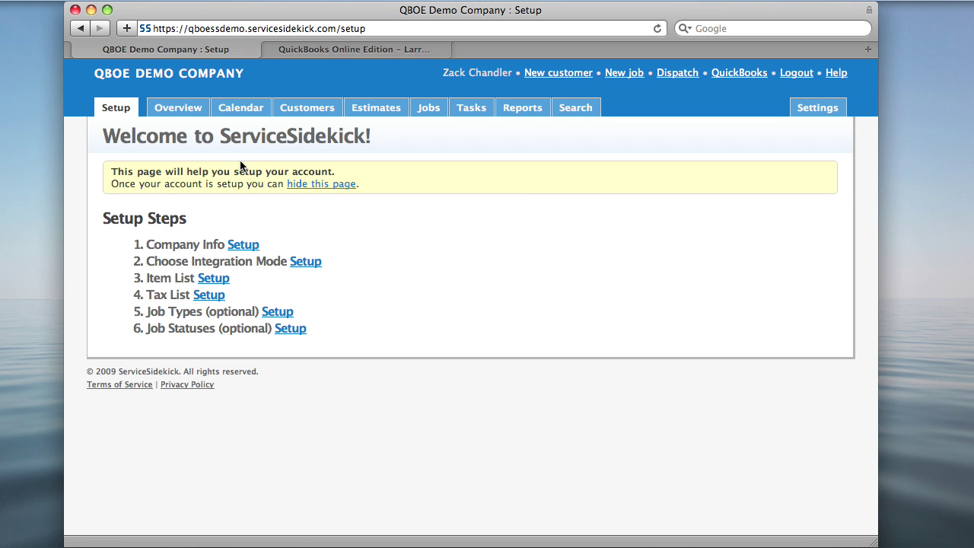
# Switch to QuickBooks Online and review the Products & Services List and the Customer List.
pyautogui.click(325, 51)
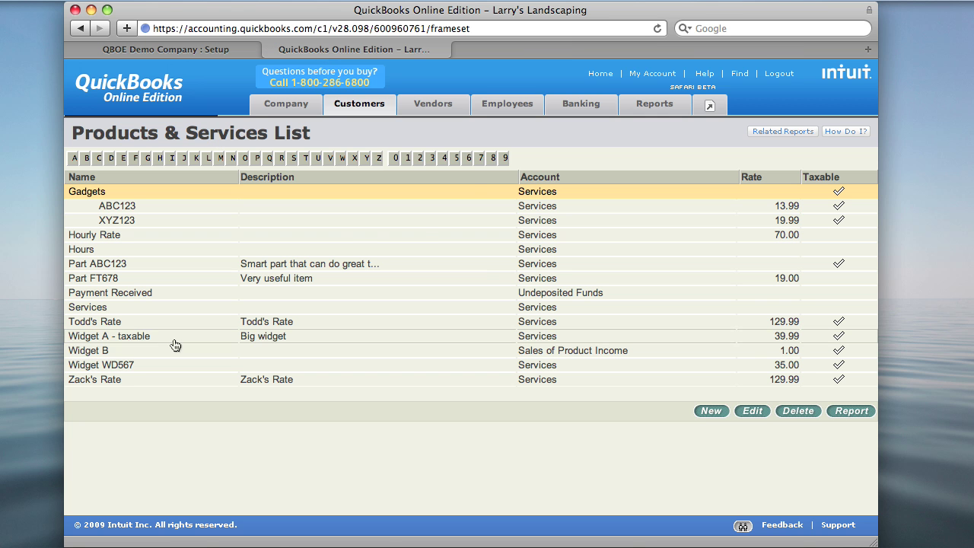
pyautogui.moveTo(362, 111)
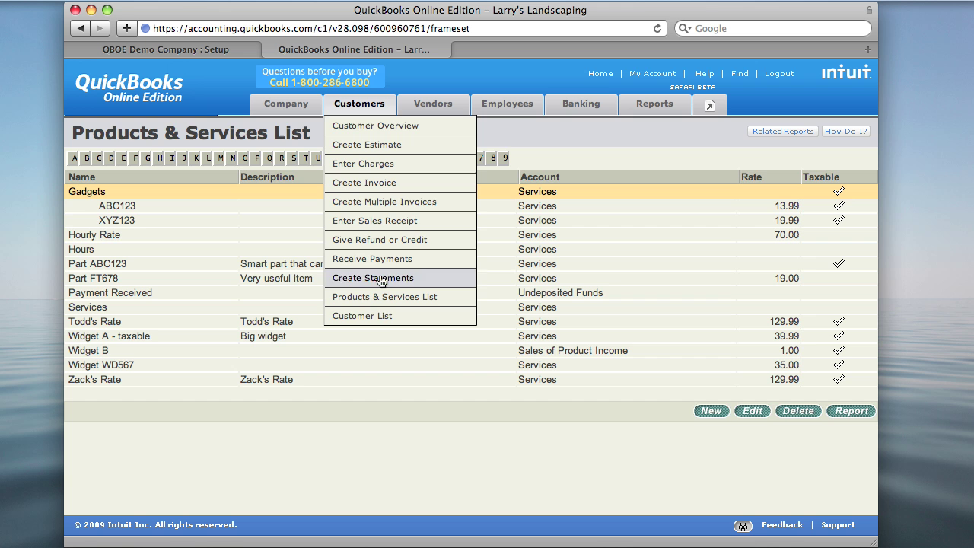
pyautogui.click(383, 320)
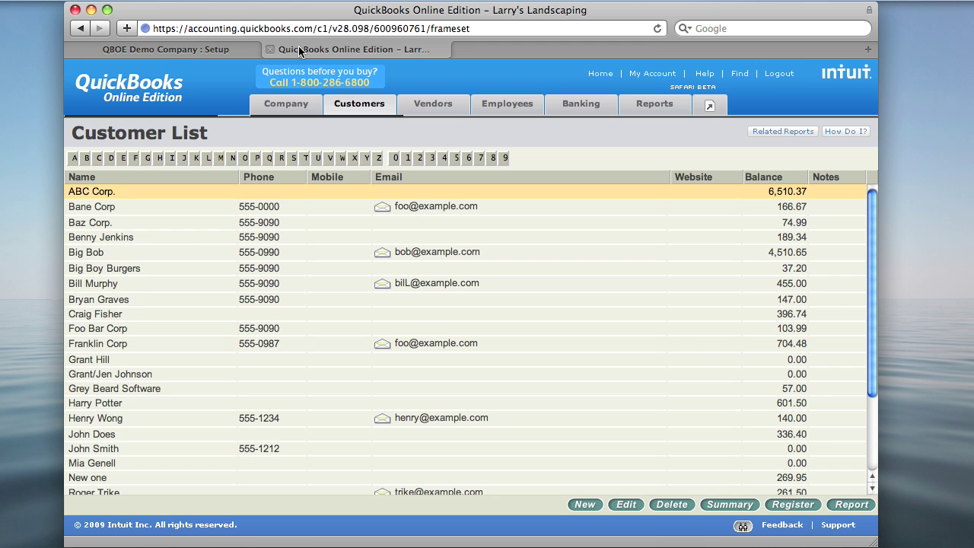
# Return to ServiceSidekick and complete the Company Info setup step with the company's street address.
pyautogui.click(211, 50)
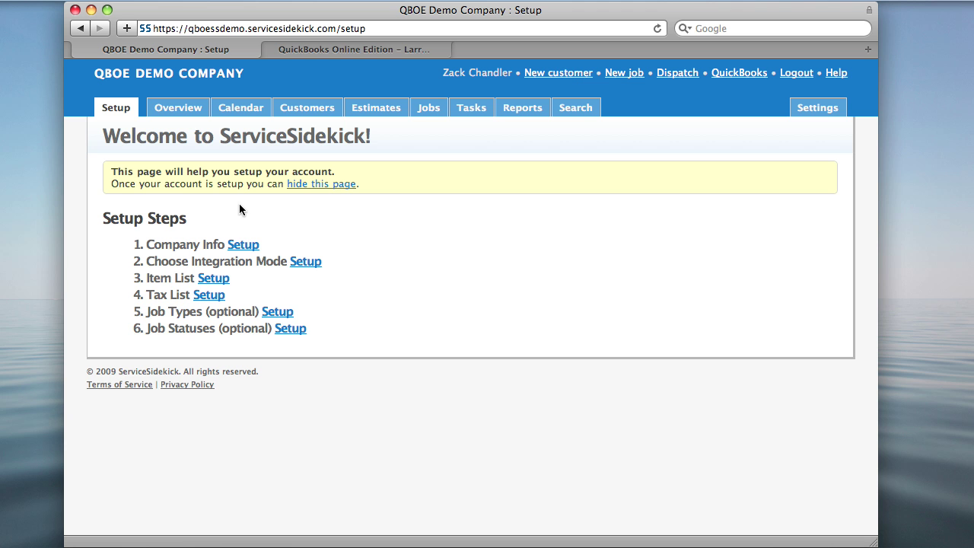
pyautogui.click(242, 248)
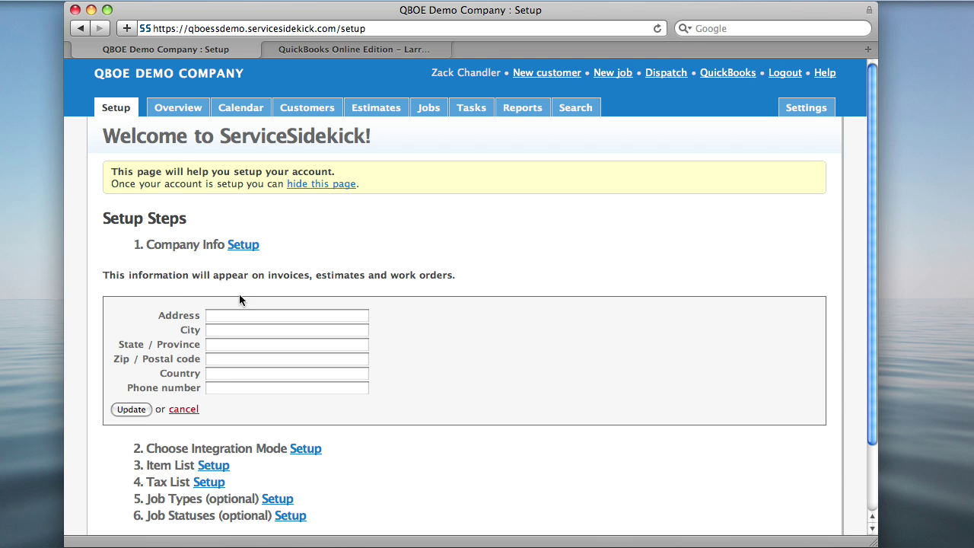
pyautogui.click(237, 313)
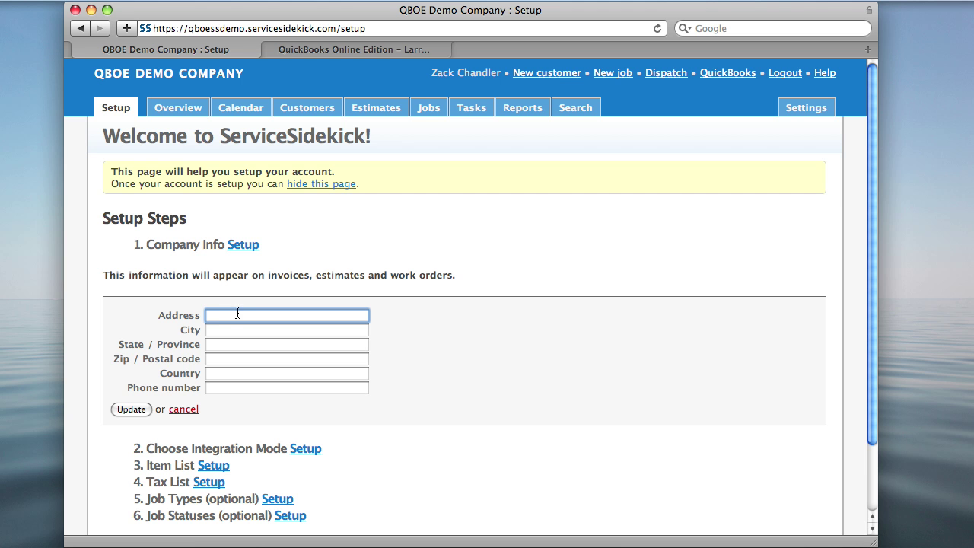
pyautogui.write('123 First St.')
pyautogui.click(134, 408)
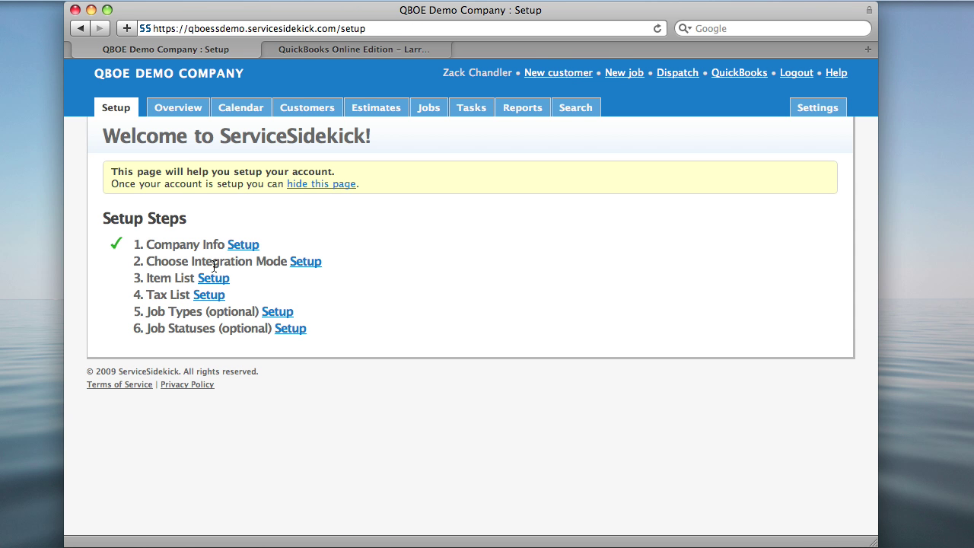
# Set the integration mode to QuickBooks Online and save it.
pyautogui.click(306, 262)
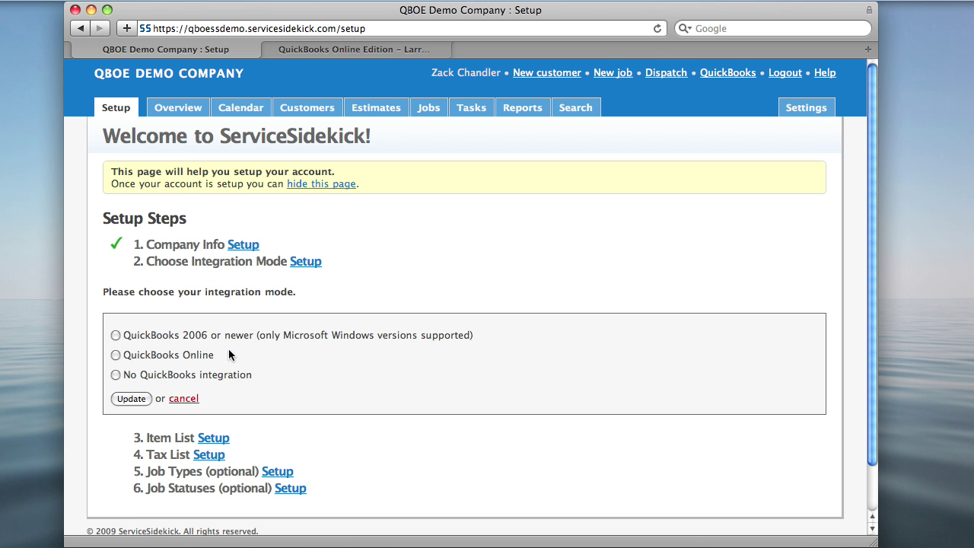
pyautogui.click(115, 355)
pyautogui.click(133, 397)
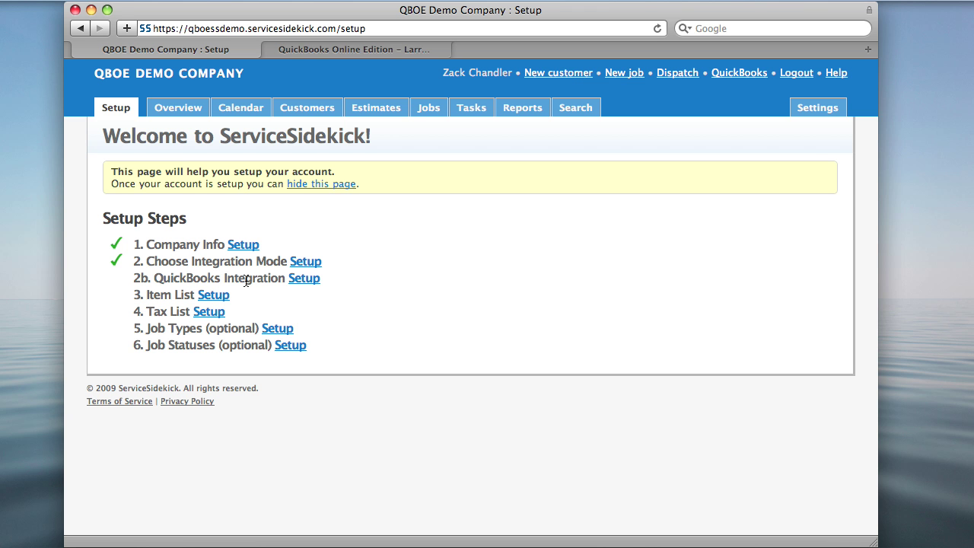
# Open the QuickBooks Integration setup instructions and go to the linked QuickBooks site to begin the connection interview.
pyautogui.click(304, 279)
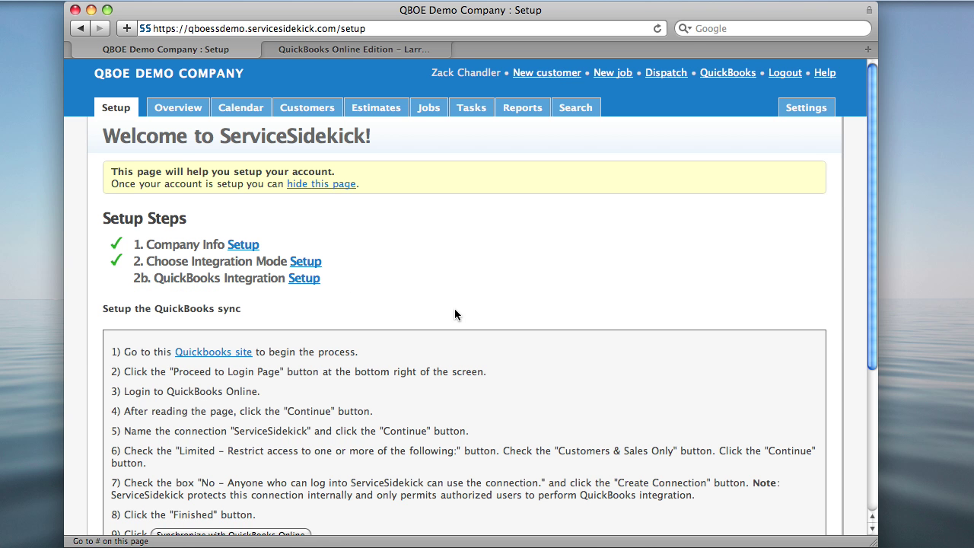
pyautogui.scroll(-1, 457, 308)
pyautogui.scroll(-3, 458, 313)
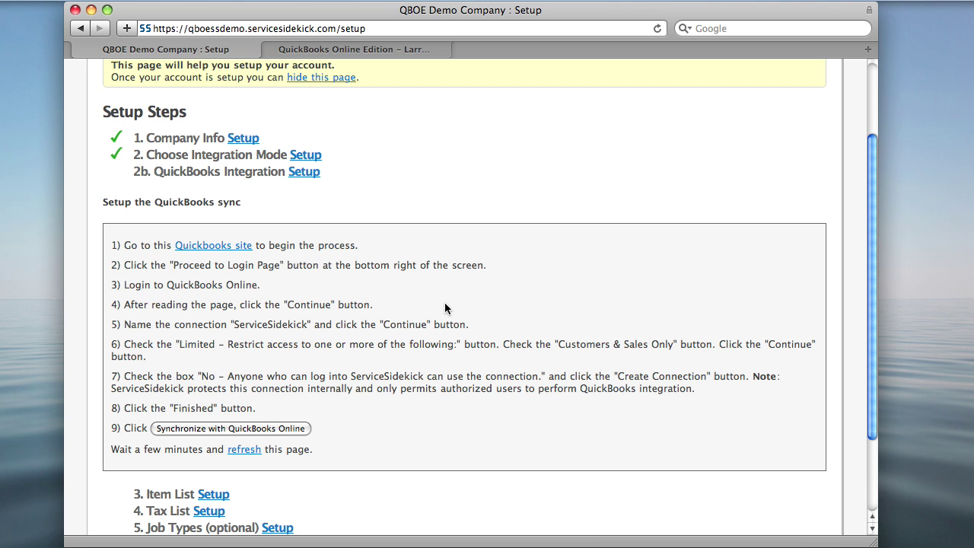
pyautogui.click(219, 248)
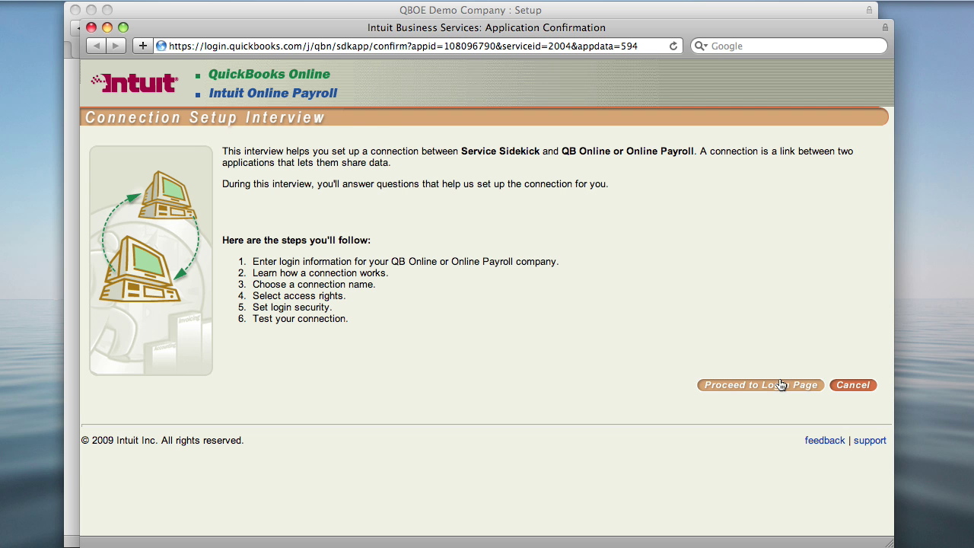
# Proceed to the Intuit login page and log in with the account password.
pyautogui.click(781, 385)
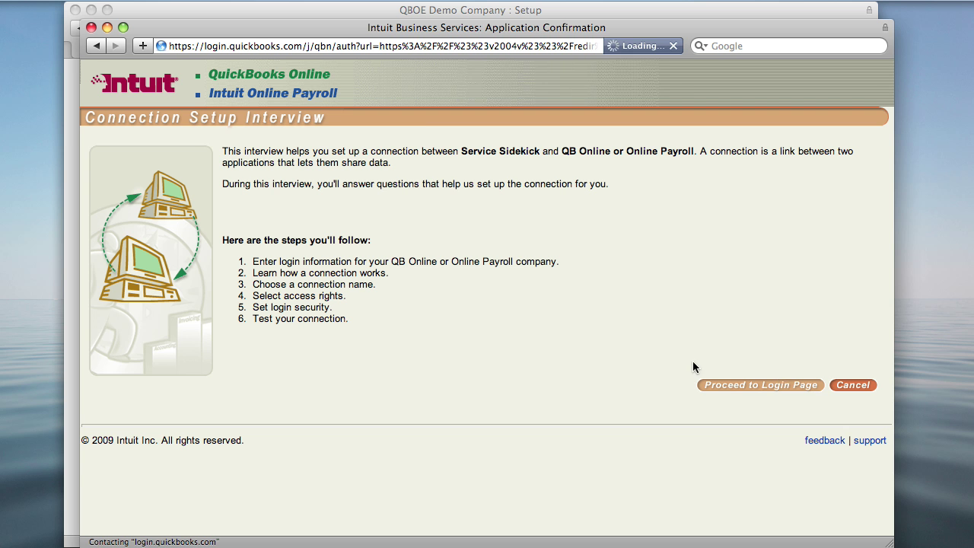
pyautogui.write('********')
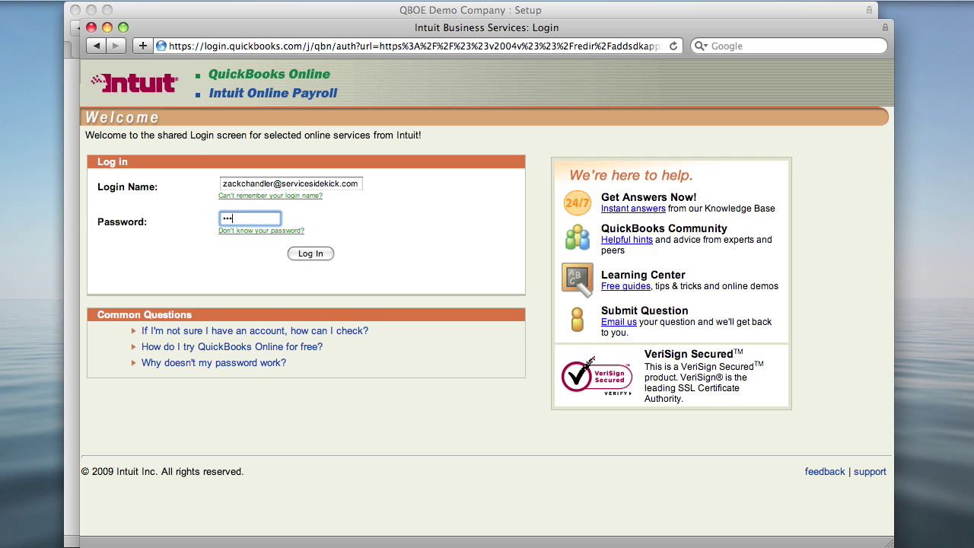
pyautogui.write('*')
pyautogui.press('Return')
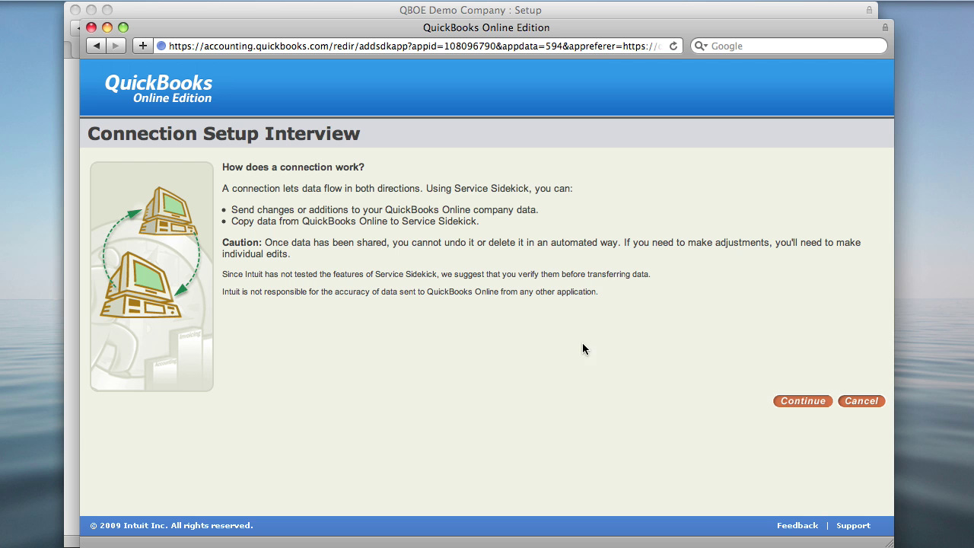
# Go through the interview, accepting the connection name Service Sidekick and the All Accounting access rights.
pyautogui.click(814, 403)
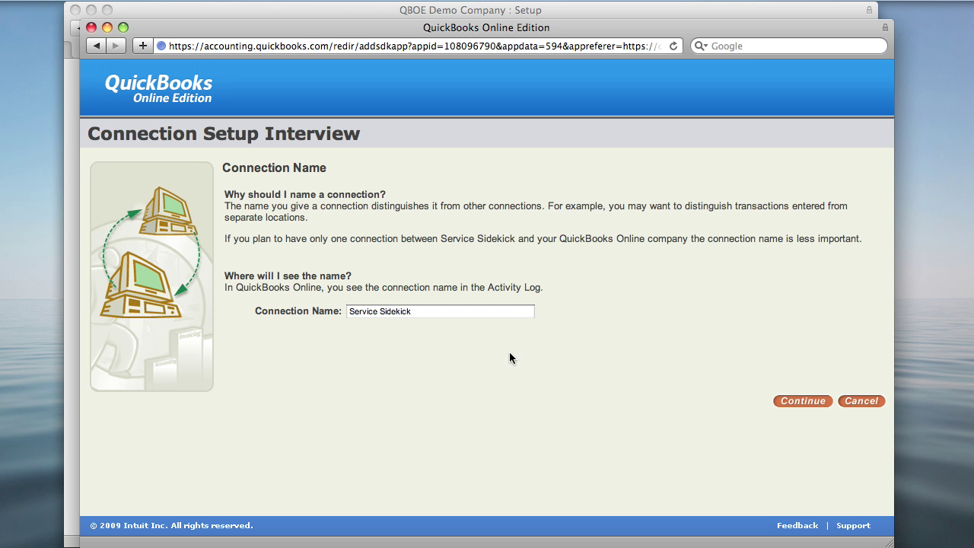
pyautogui.click(800, 401)
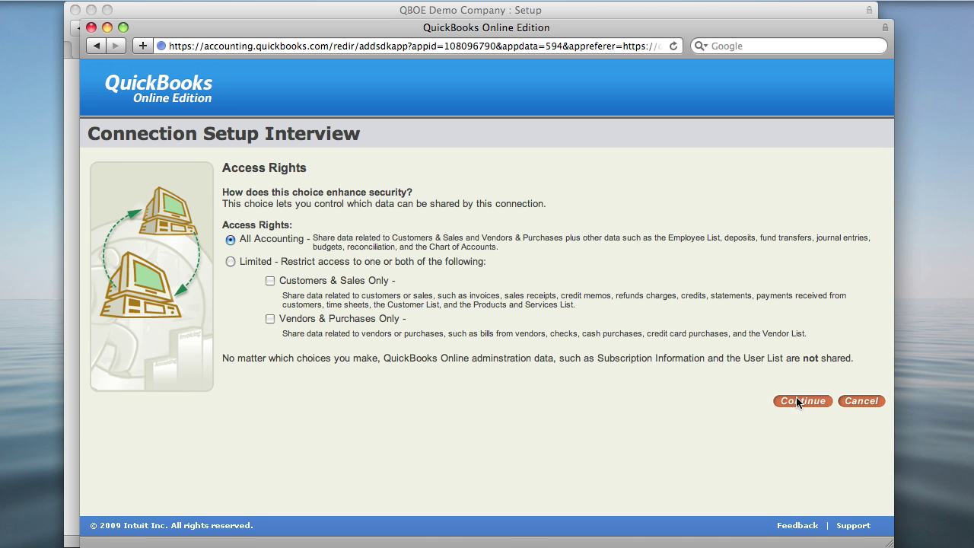
pyautogui.click(796, 401)
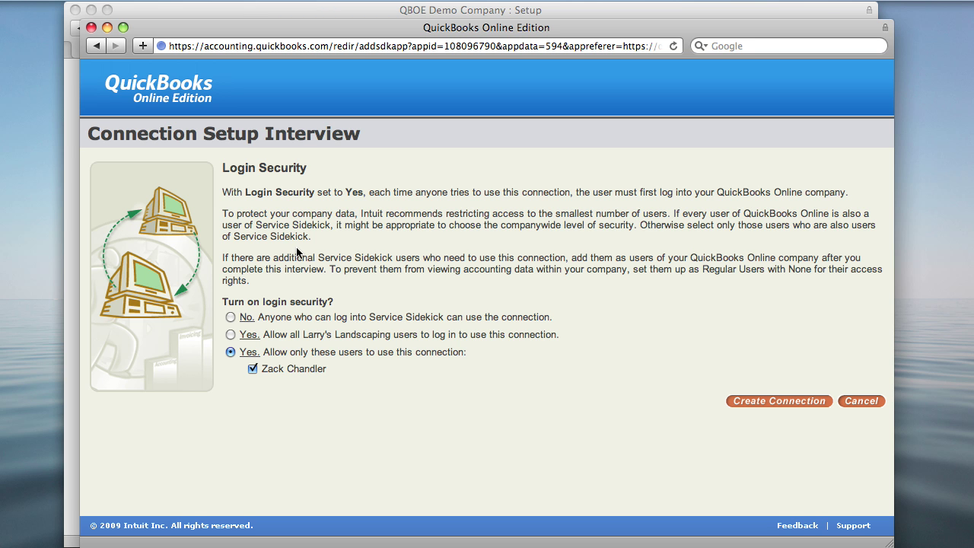
# Set login security to No so anyone who can log into Service Sidekick can use it, create the connection and finish the interview.
pyautogui.click(231, 317)
pyautogui.click(757, 403)
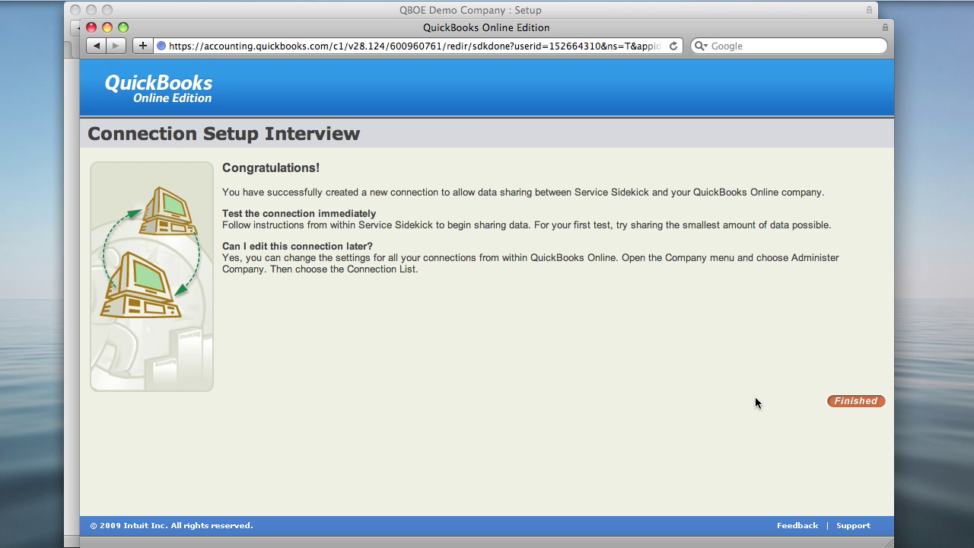
pyautogui.click(870, 403)
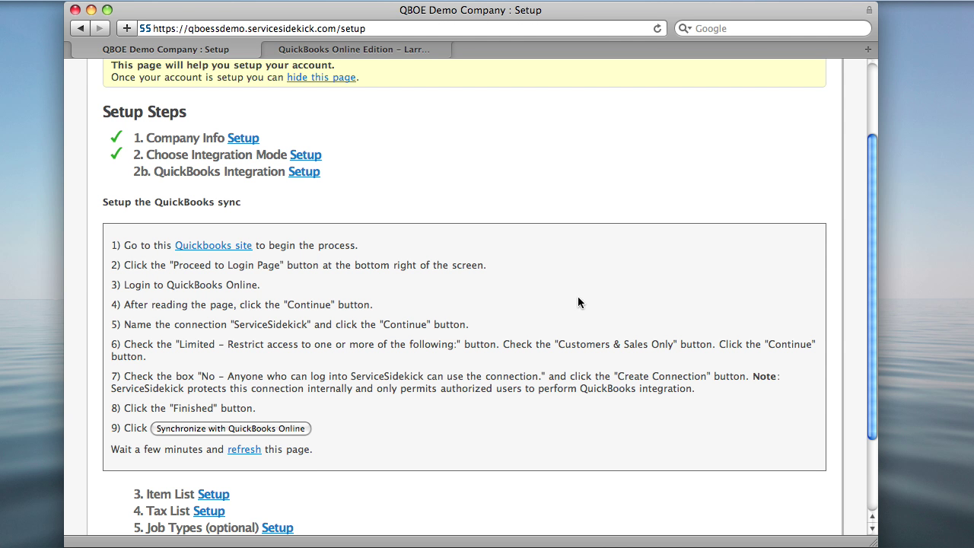
# Synchronize ServiceSidekick with QuickBooks Online and refresh the setup page.
pyautogui.scroll(-3, 500, 266)
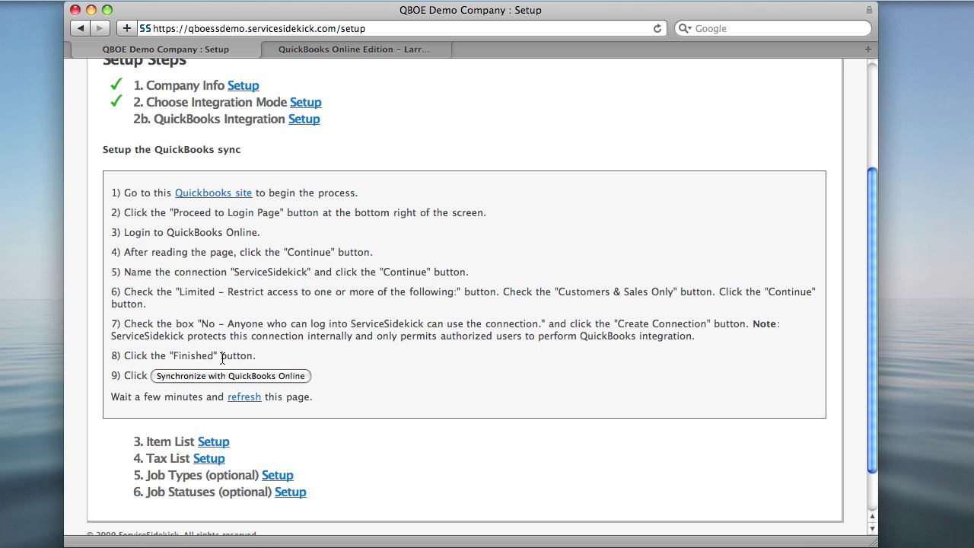
pyautogui.click(217, 376)
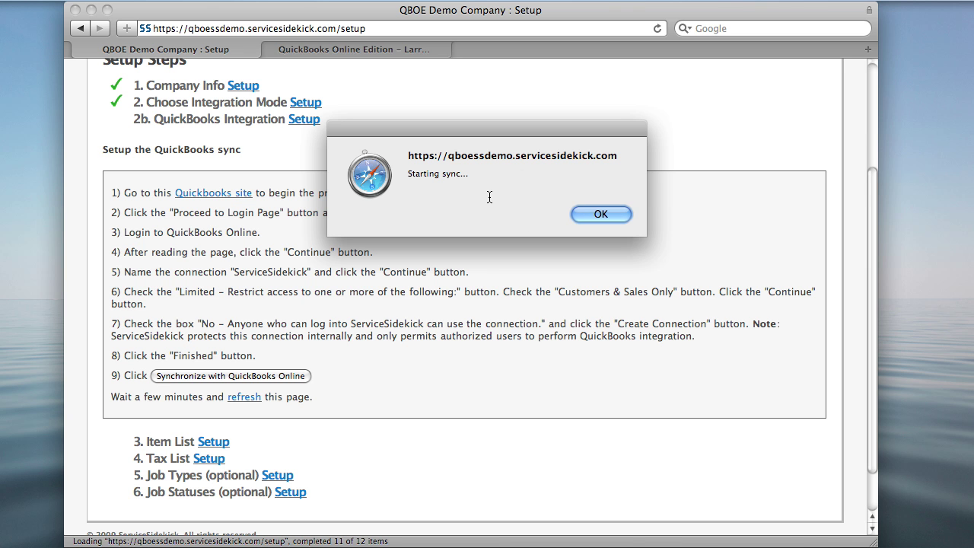
pyautogui.click(594, 214)
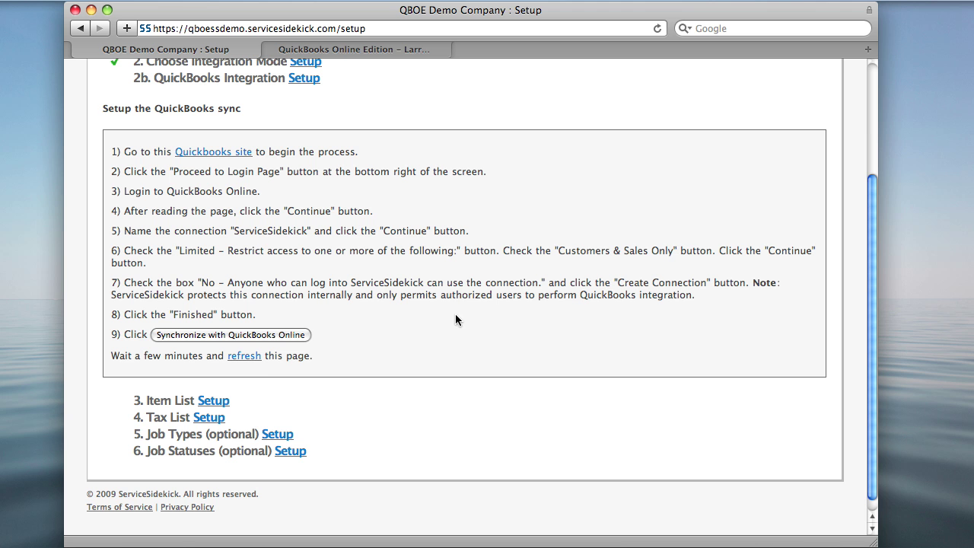
pyautogui.click(246, 356)
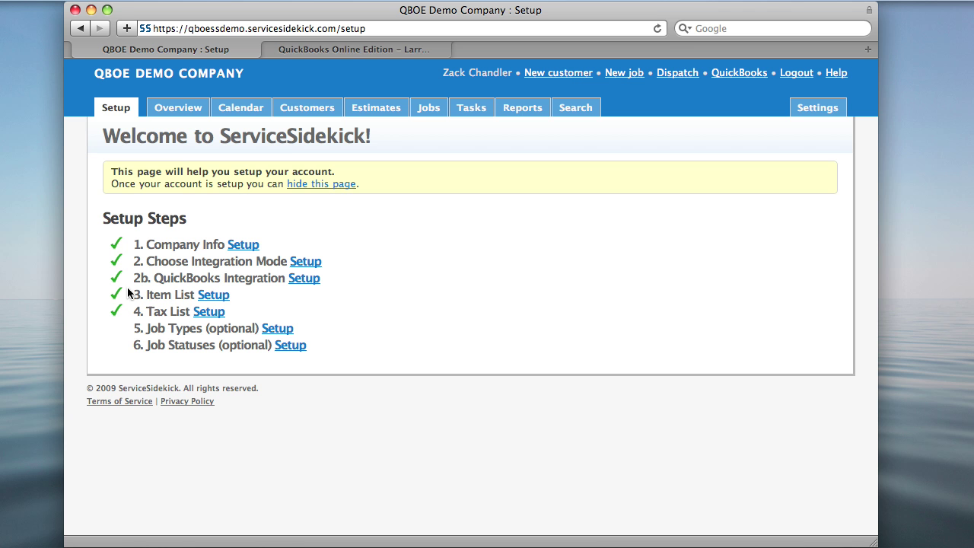
# Review the full list of customers imported into ServiceSidekick.
pyautogui.click(307, 109)
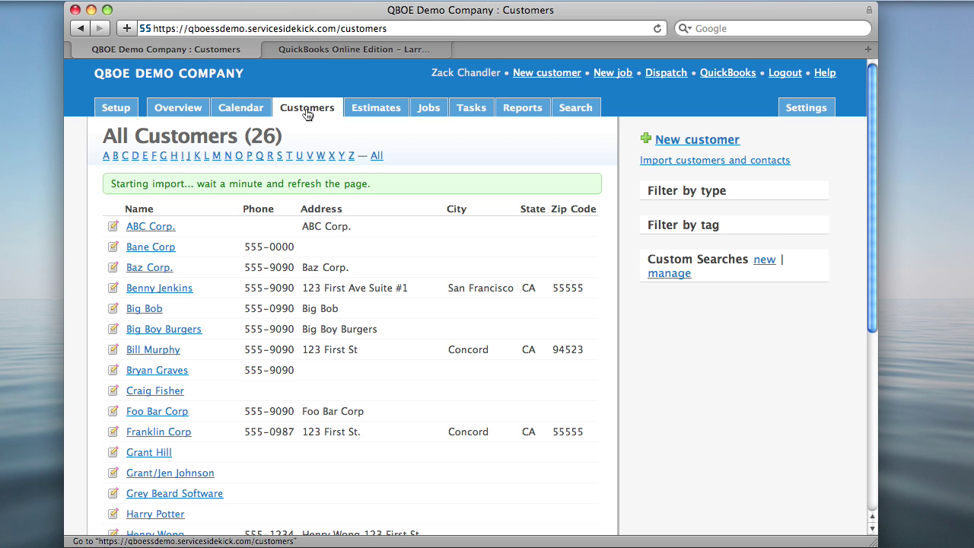
pyautogui.scroll(-5, 274, 169)
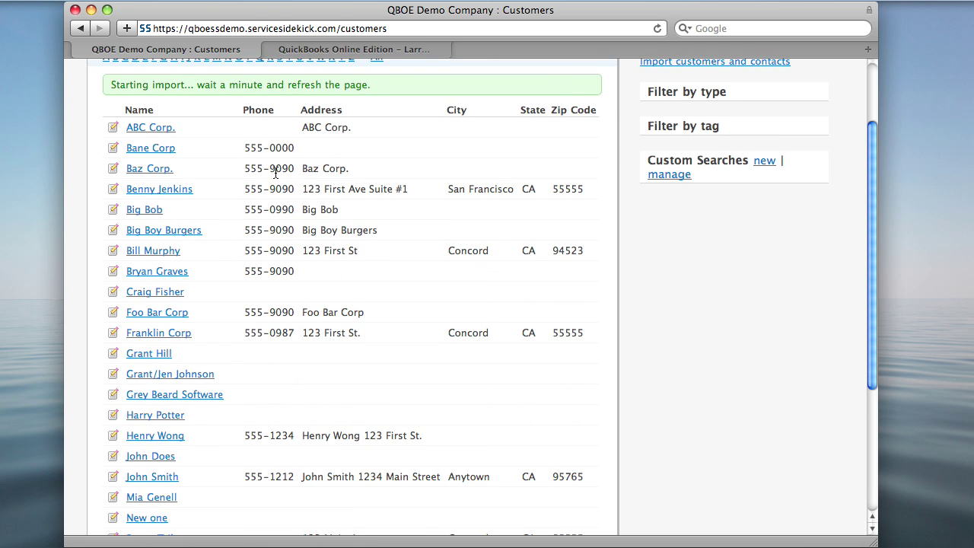
pyautogui.scroll(-3, 276, 173)
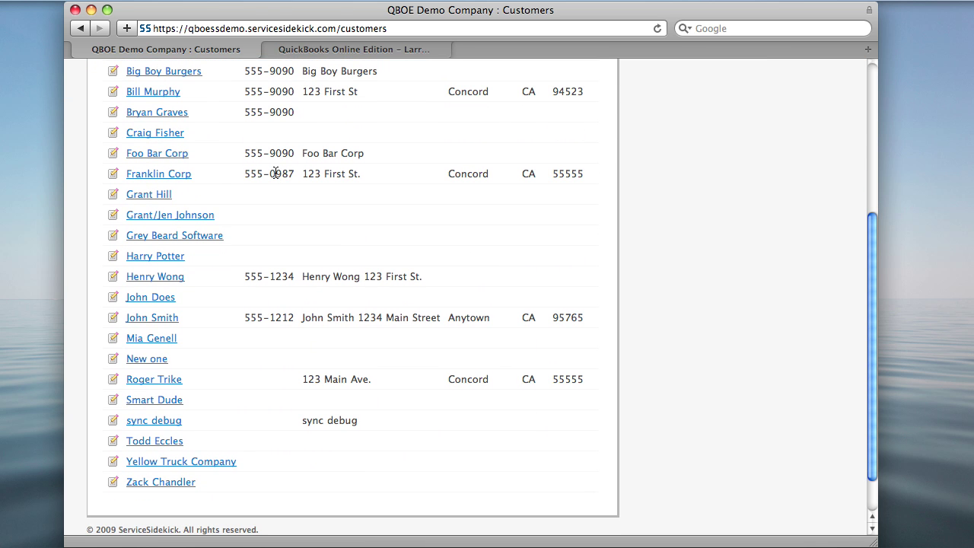
pyautogui.scroll(8, 276, 173)
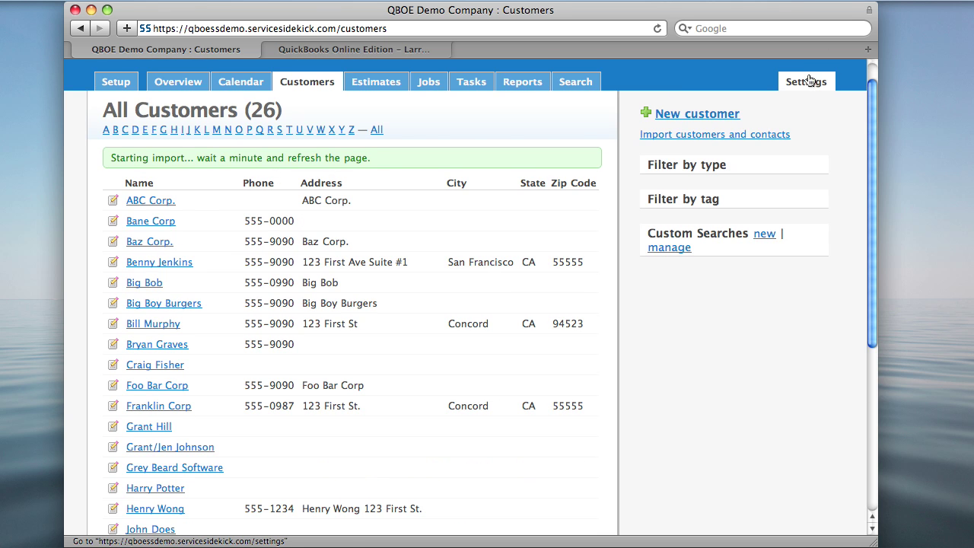
# Open the Item List from the company settings and check it against QuickBooks Online.
pyautogui.click(810, 81)
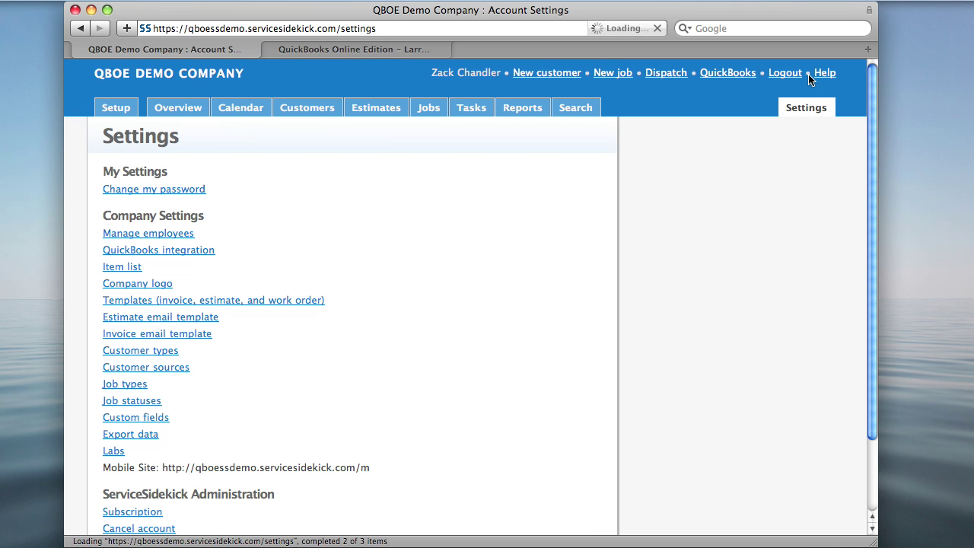
pyautogui.click(136, 267)
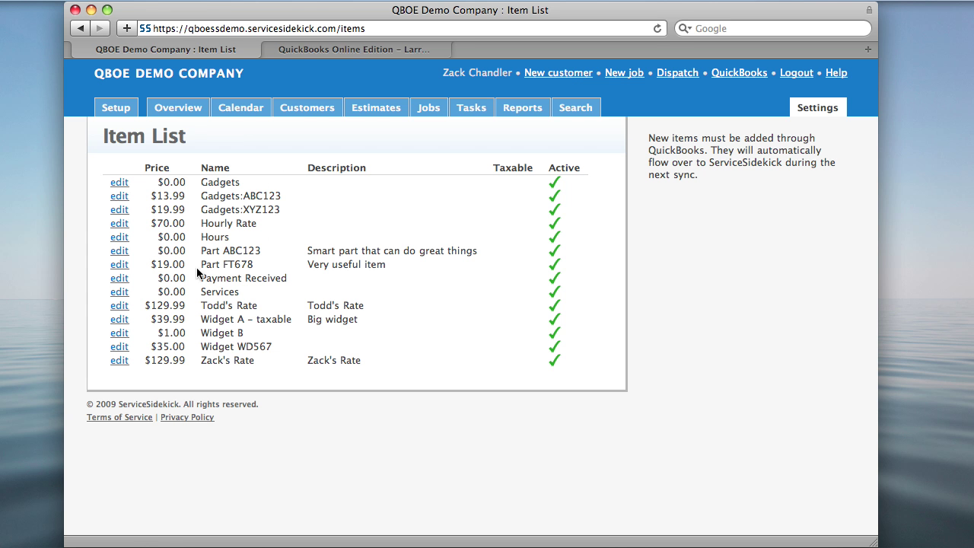
pyautogui.click(325, 49)
pyautogui.click(217, 50)
# Create a new job for the customer Baz Corp. with the summary "Test job".
pyautogui.click(306, 113)
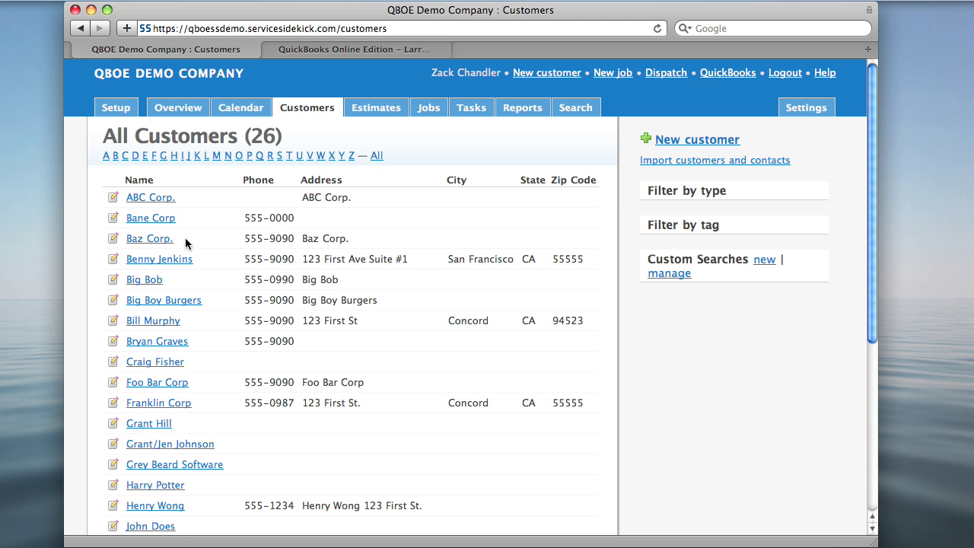
pyautogui.click(148, 238)
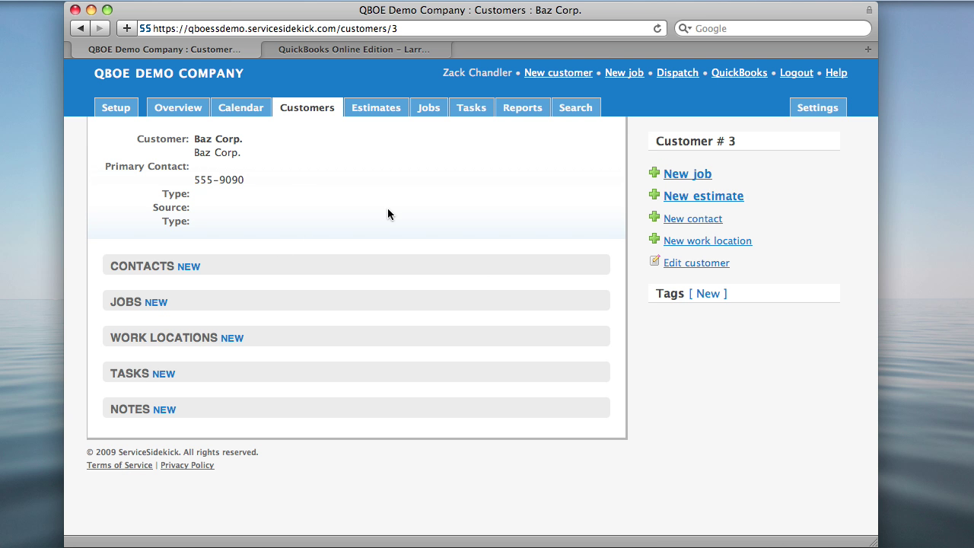
pyautogui.click(690, 176)
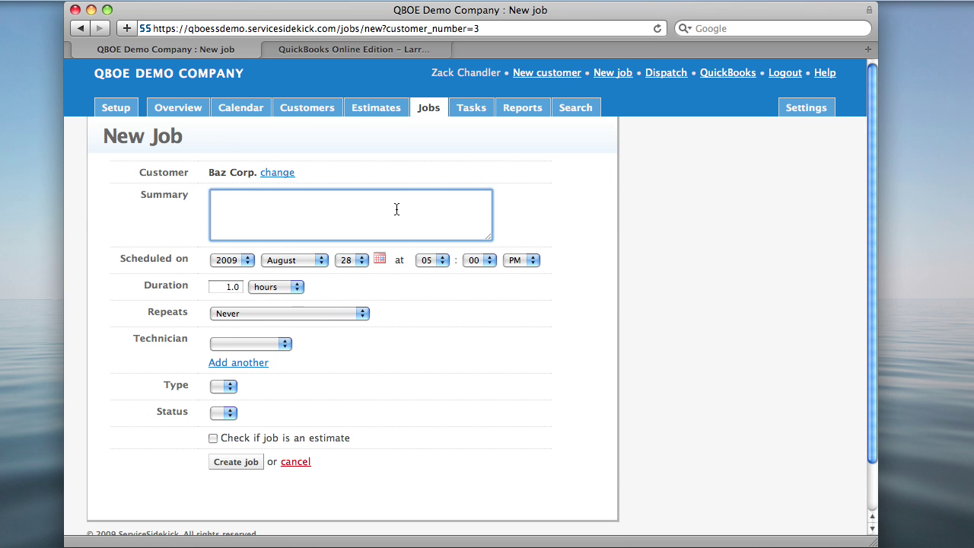
pyautogui.write('Test job')
pyautogui.click(326, 351)
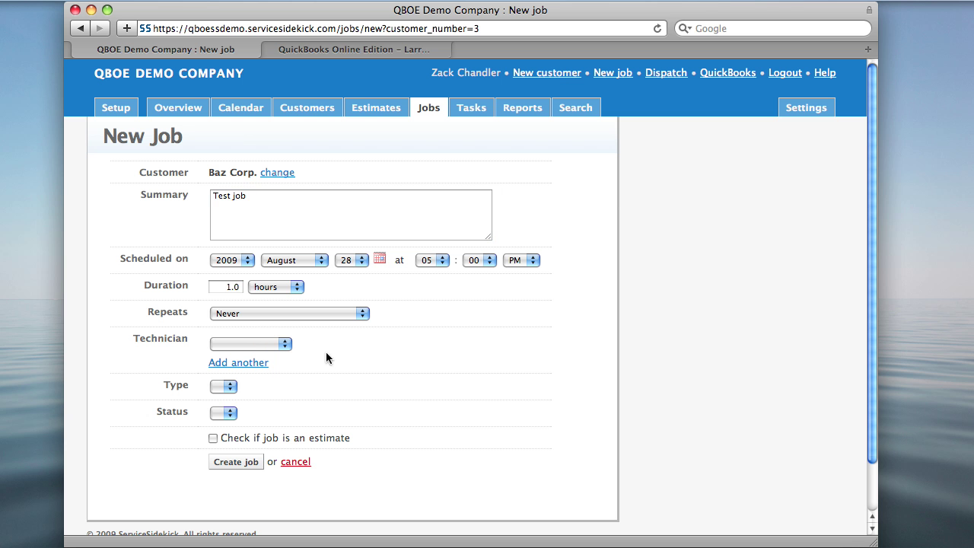
pyautogui.click(249, 464)
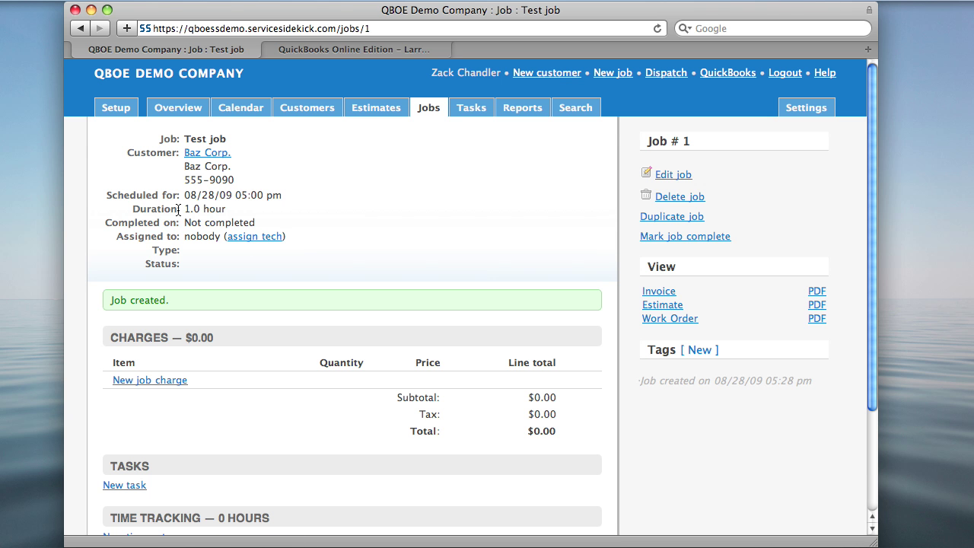
# Add a charge to the job for the item Gadgets : ABC123 with the description "test item" and quantity 3.
pyautogui.scroll(-1, 191, 338)
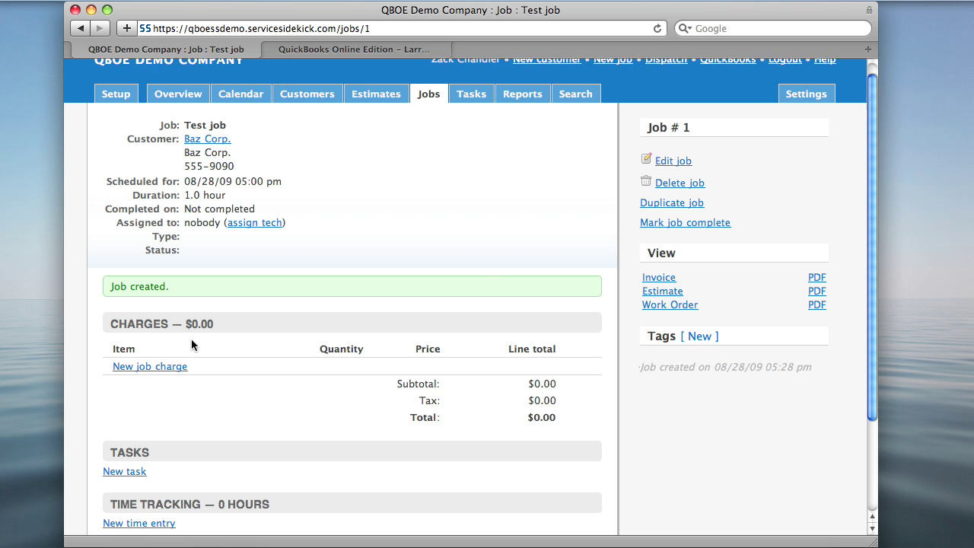
pyautogui.click(176, 354)
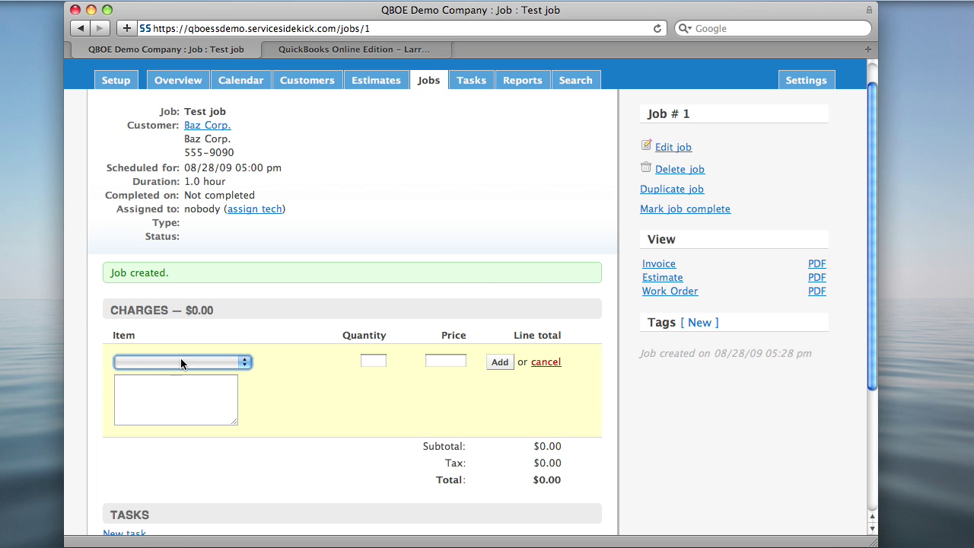
pyautogui.click(180, 361)
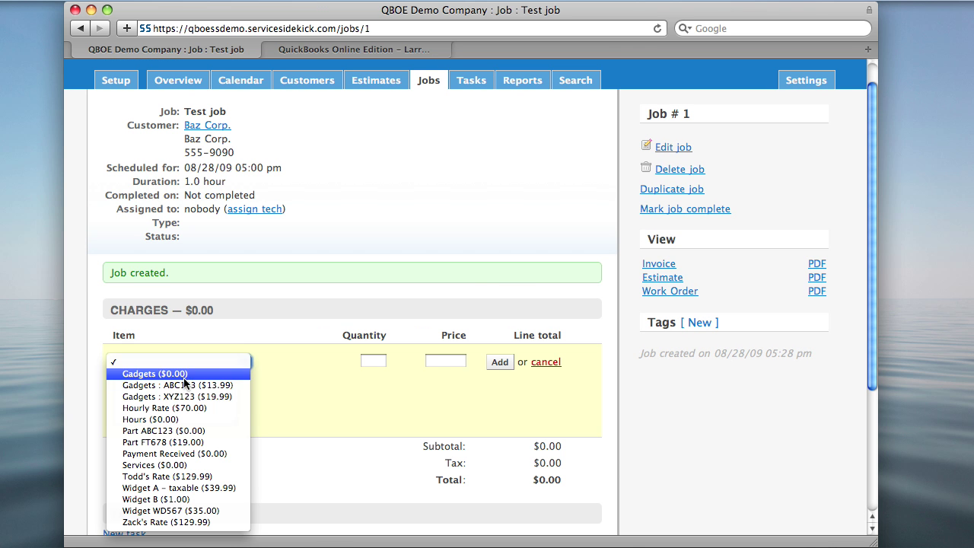
pyautogui.press('Escape')
pyautogui.press('g')
pyautogui.click(208, 388)
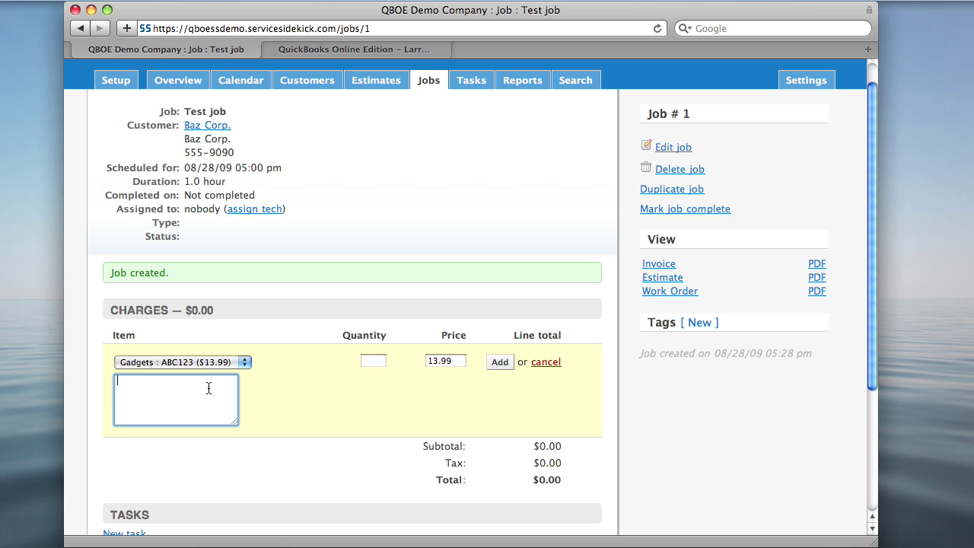
pyautogui.write('tse')
pyautogui.write('t item')
pyautogui.click(373, 361)
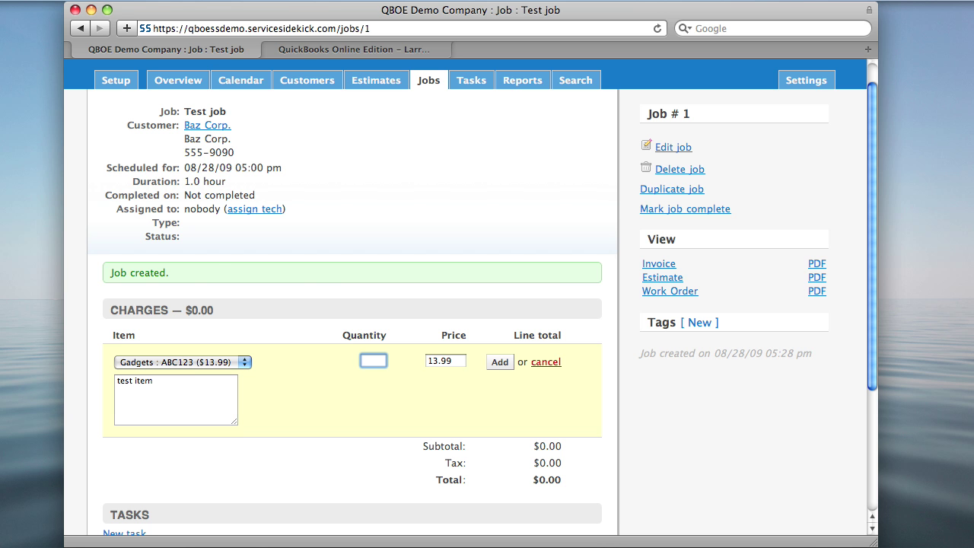
pyautogui.write('3')
pyautogui.press('Tab')
pyautogui.press('Return')
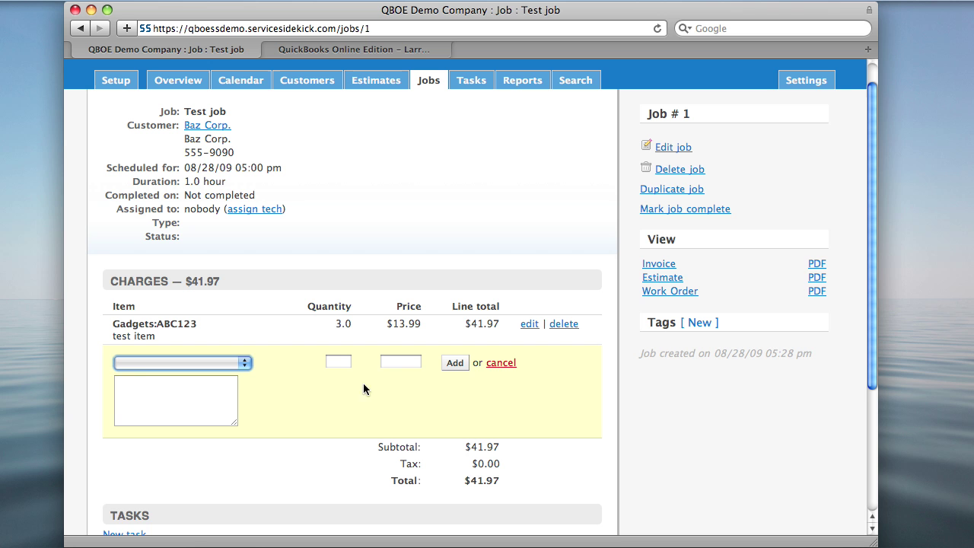
# Add an Hours charge described as "Labor" with quantity 4.5 and price 99.00, and finish entering charges.
pyautogui.click(185, 370)
pyautogui.click(179, 416)
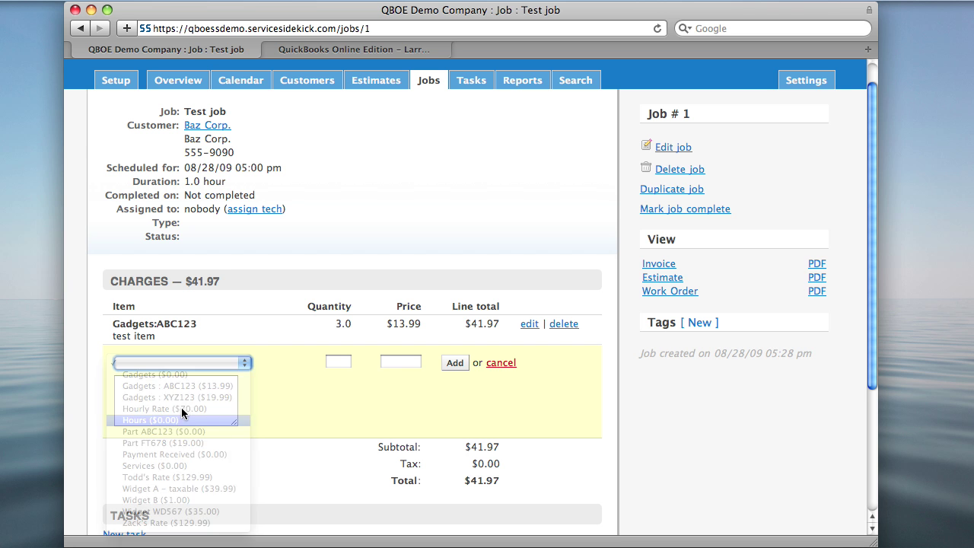
pyautogui.click(187, 399)
pyautogui.write('Labor')
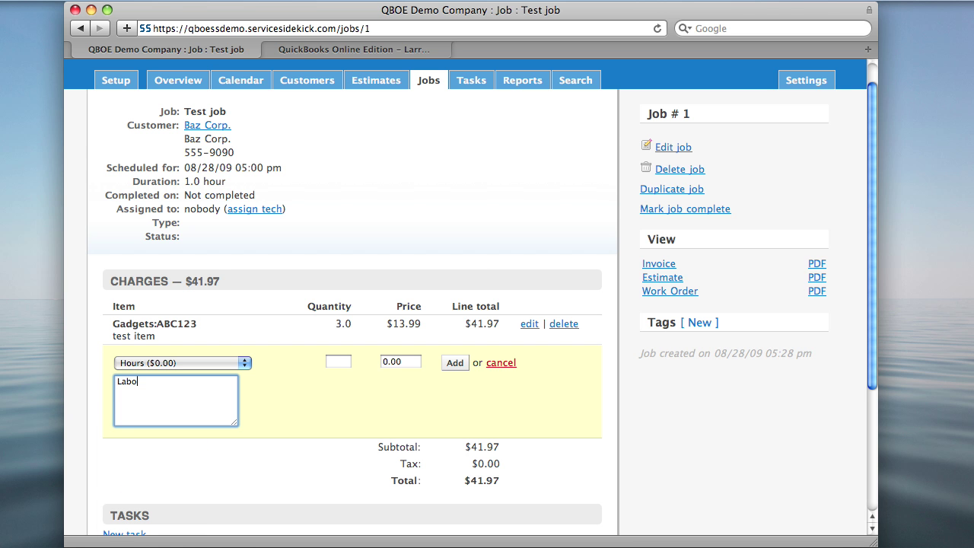
pyautogui.press('Tab')
pyautogui.write('4.5')
pyautogui.press('Tab')
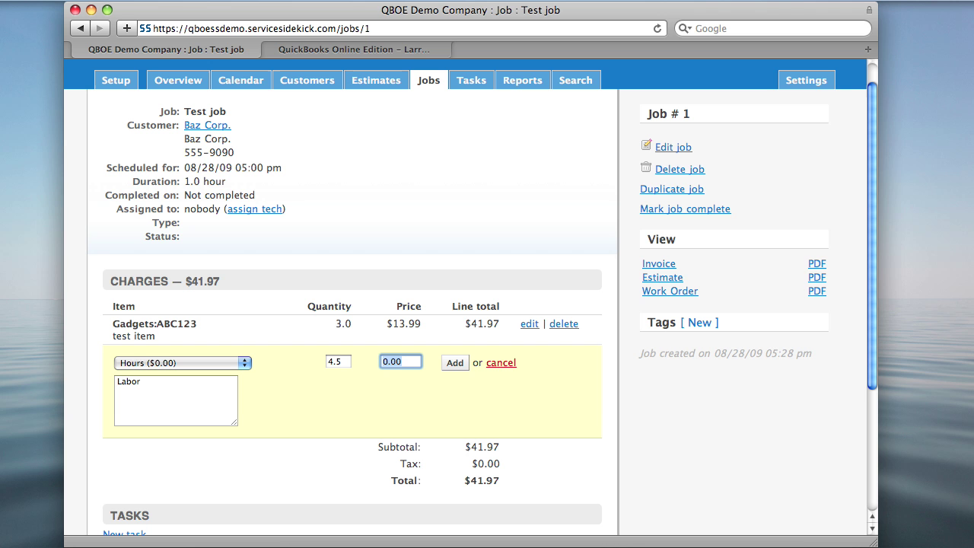
pyautogui.write('99.00')
pyautogui.press('Return')
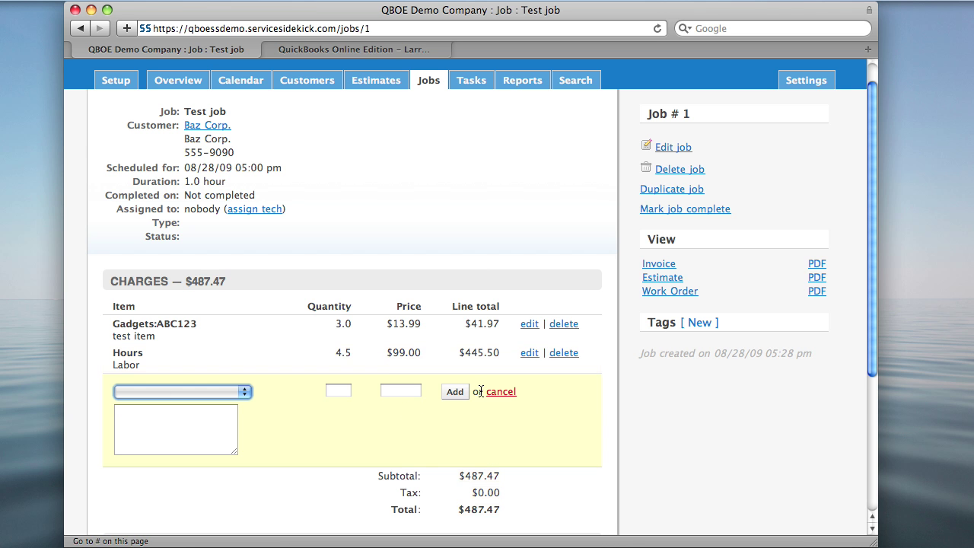
pyautogui.click(507, 392)
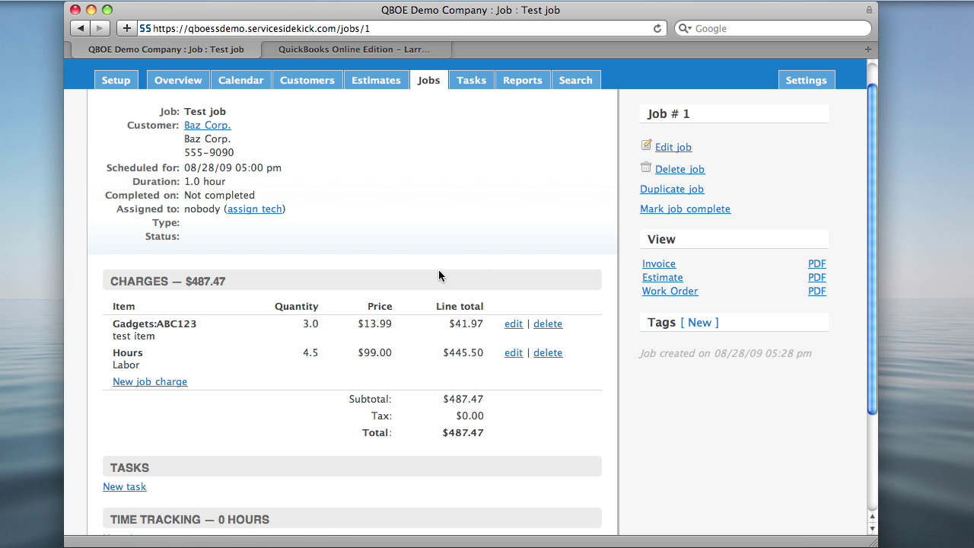
# Mark the test job complete and sync it with QuickBooks Online.
pyautogui.click(689, 210)
pyautogui.click(610, 216)
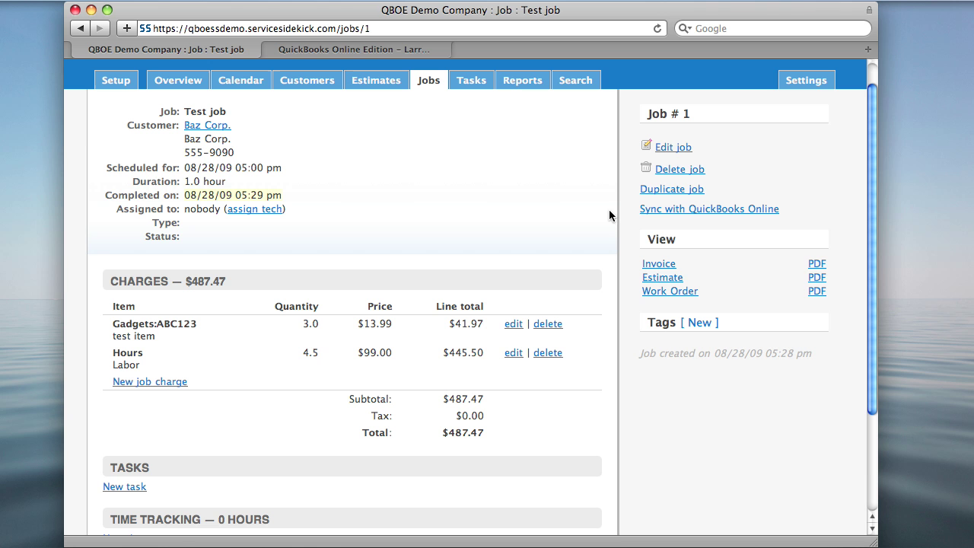
pyautogui.click(695, 212)
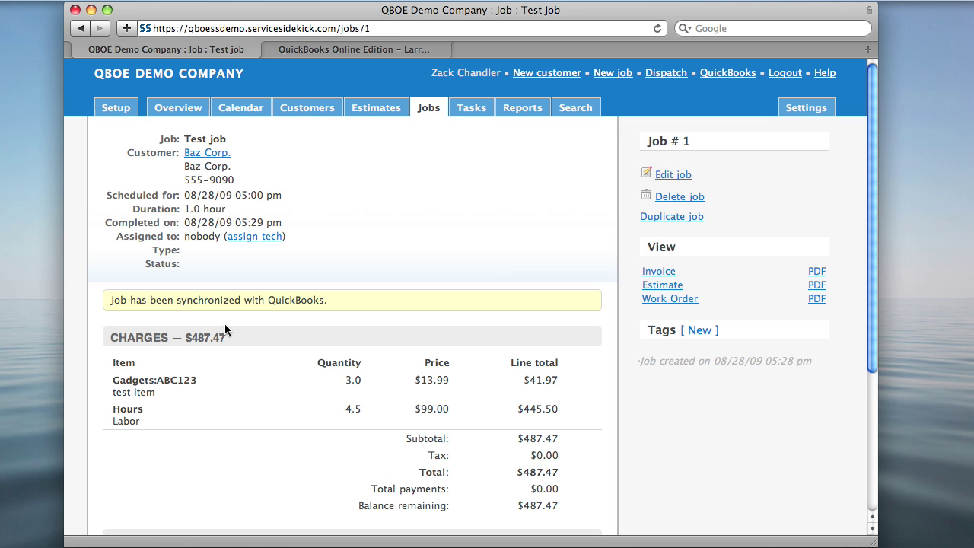
# Switch to QuickBooks Online, open Baz Corp.'s invoice dated 08/28/2009 and check its billing details and charges against the job.
pyautogui.click(327, 44)
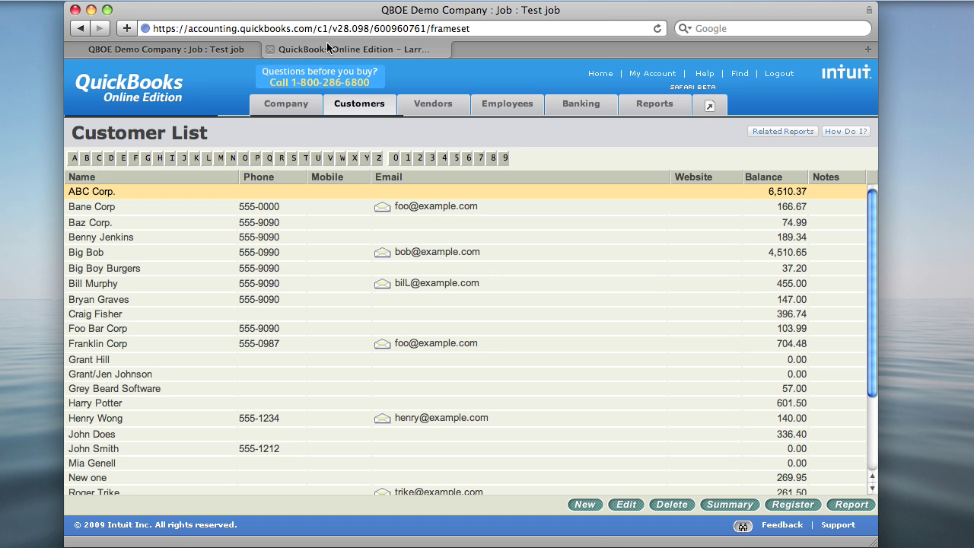
pyautogui.click(86, 224)
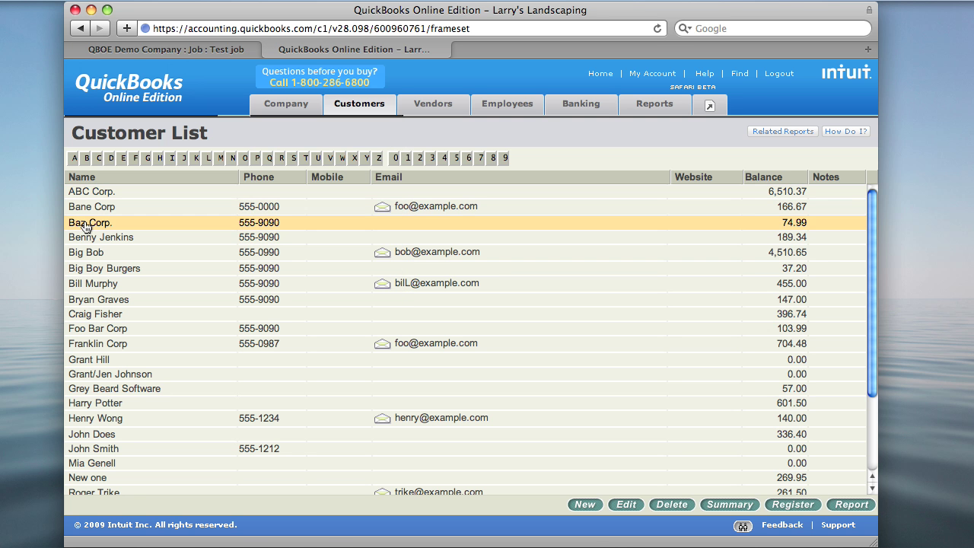
pyautogui.doubleClick(85, 224)
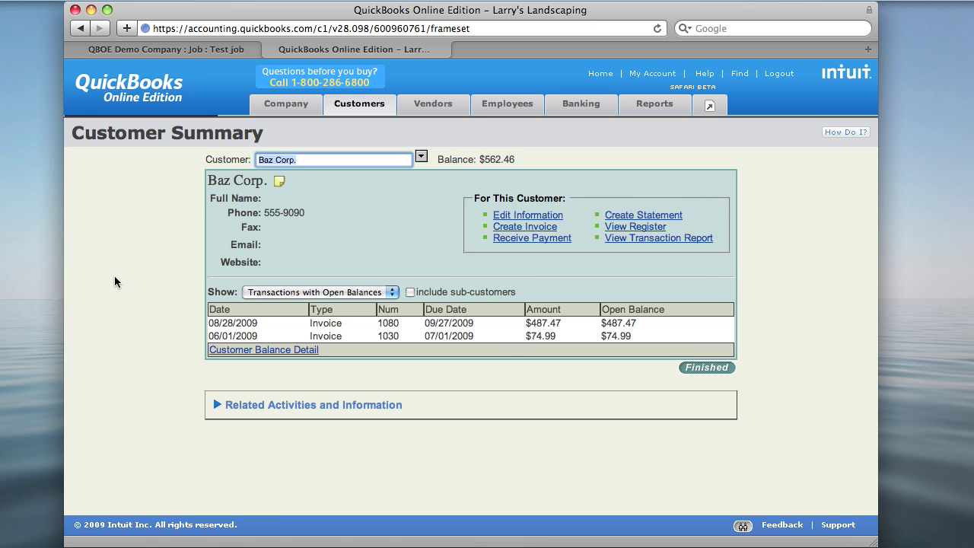
pyautogui.click(442, 326)
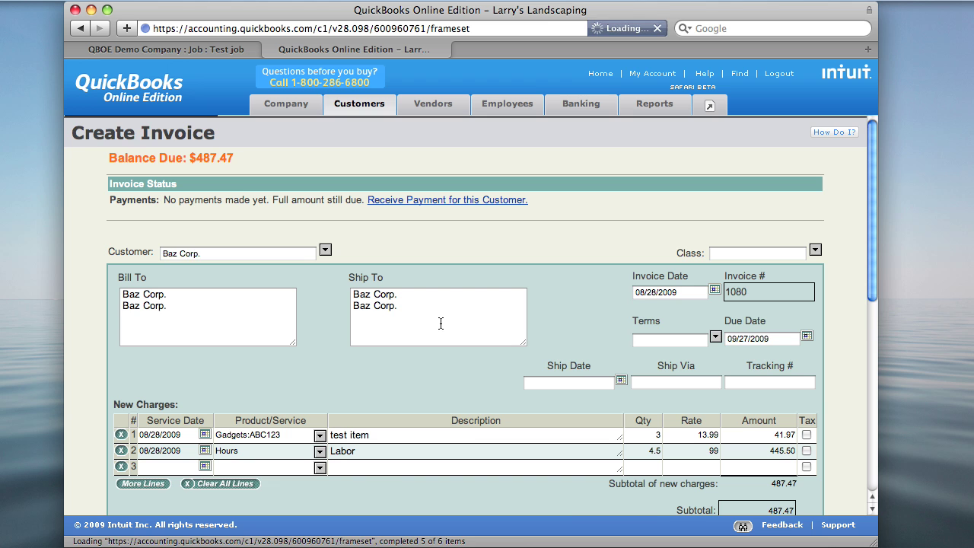
pyautogui.scroll(-2, 564, 259)
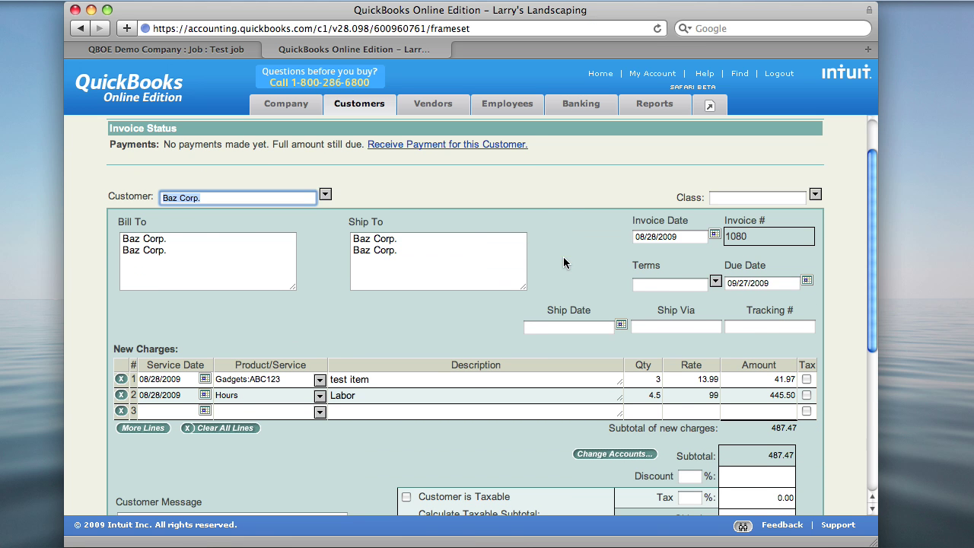
pyautogui.moveTo(180, 254); pyautogui.dragTo(126, 243)
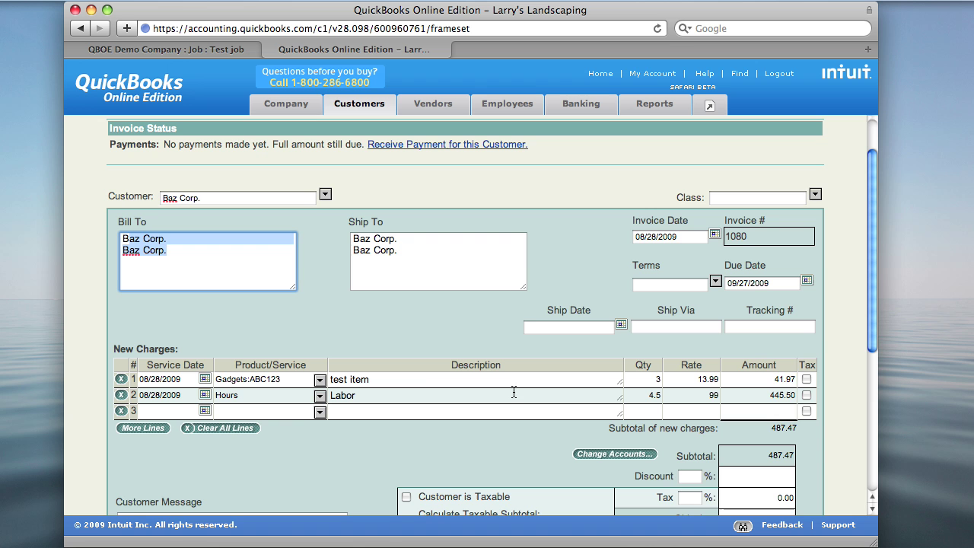
pyautogui.scroll(-3, 422, 397)
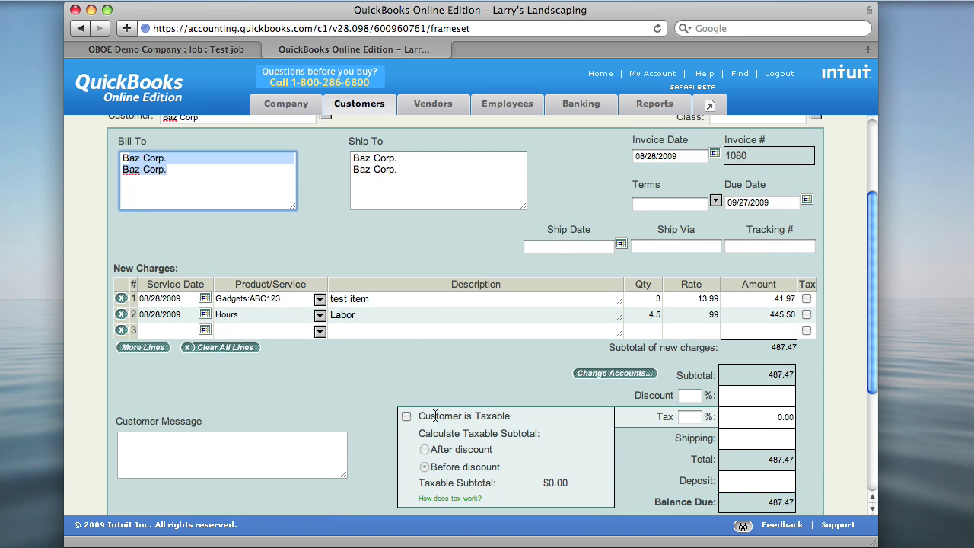
pyautogui.scroll(-2, 669, 456)
pyautogui.scroll(2, 564, 306)
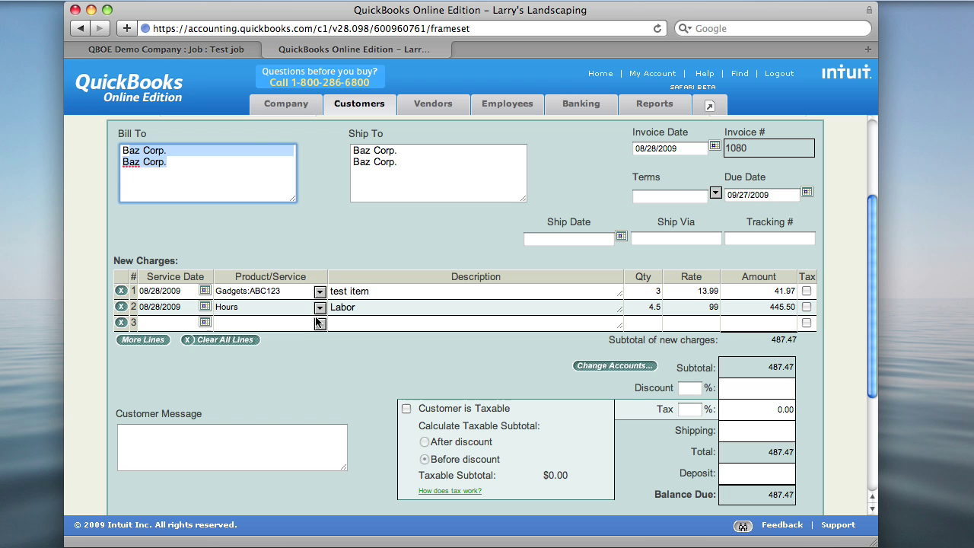
# Add Part ABC123 at a rate of 45 as the third line of the invoice and save it.
pyautogui.click(320, 324)
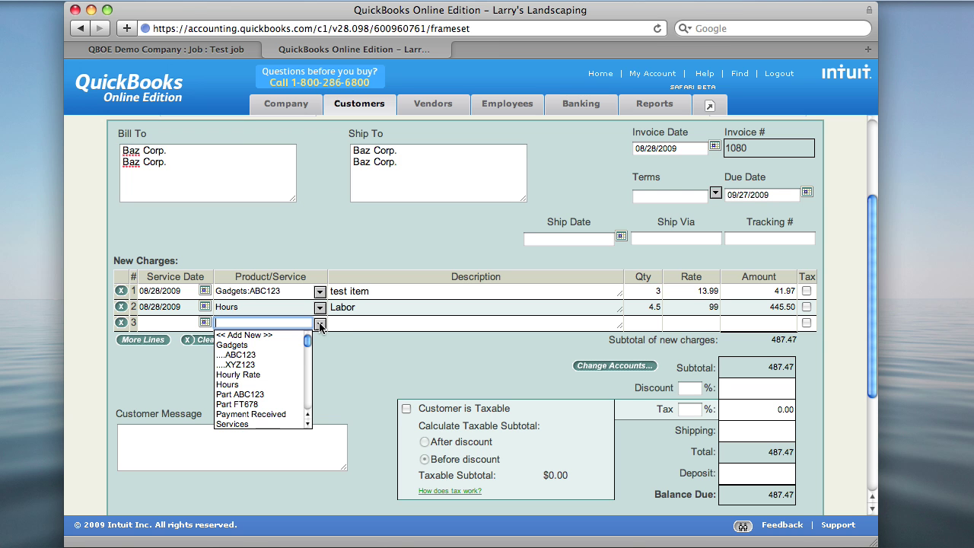
pyautogui.click(255, 395)
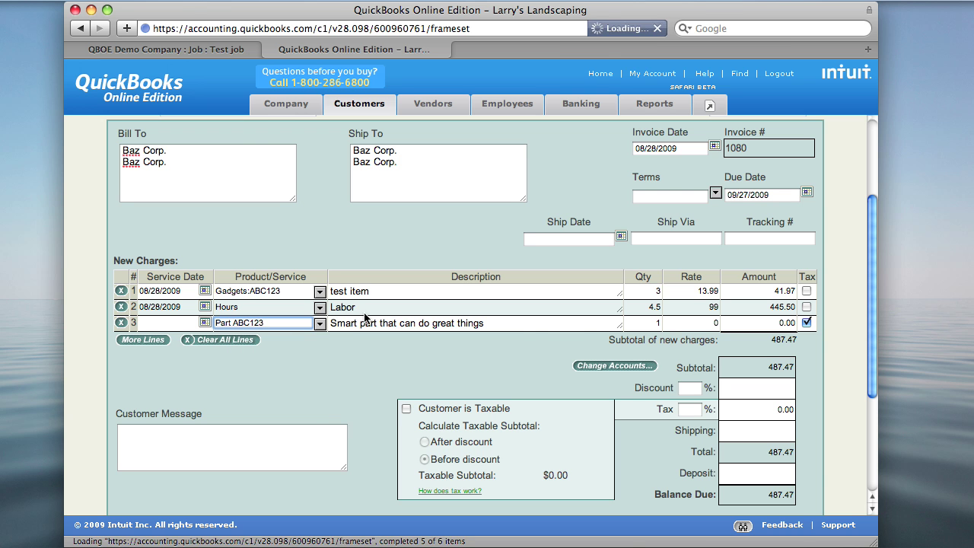
pyautogui.click(684, 325)
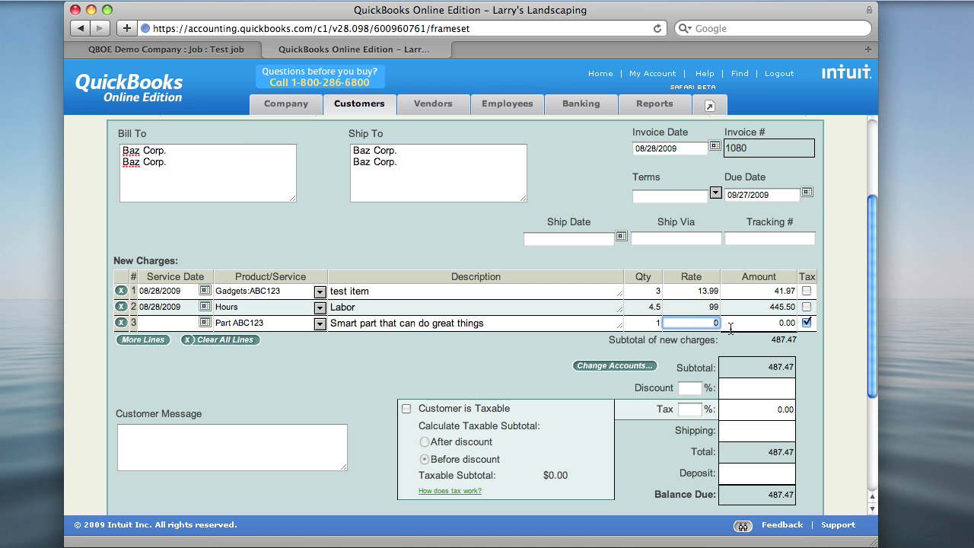
pyautogui.write('45')
pyautogui.scroll(-3, 791, 338)
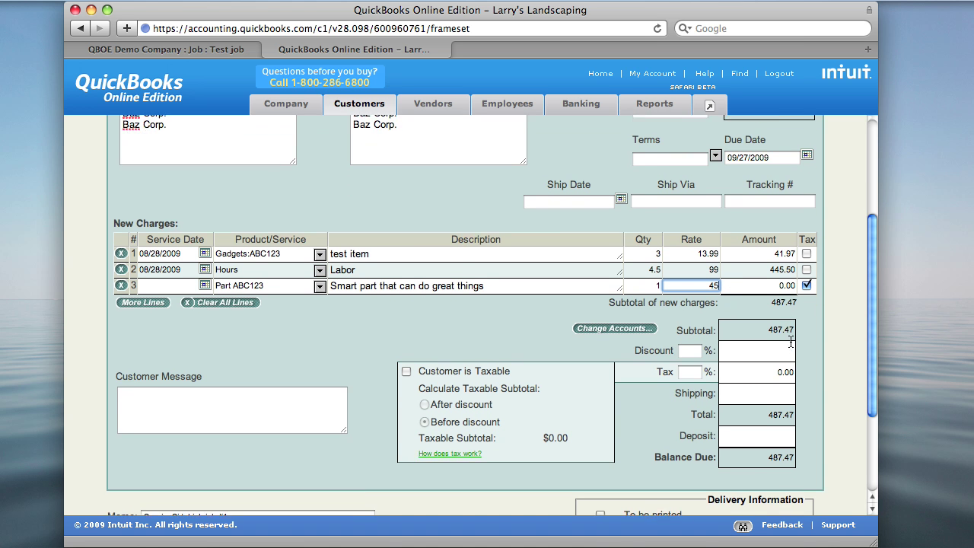
pyautogui.scroll(-4, 791, 341)
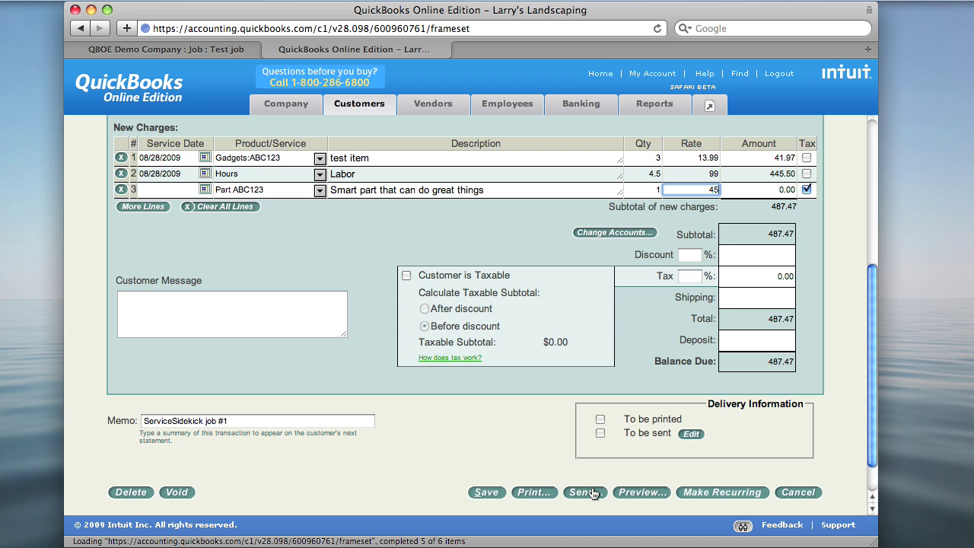
pyautogui.click(503, 492)
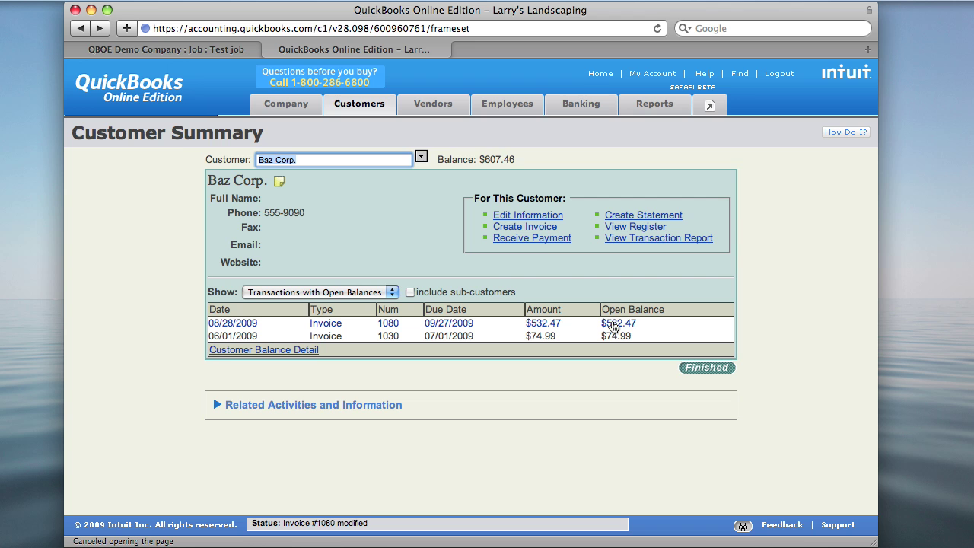
# Switch back to ServiceSidekick and start a QuickBooks Online synchronization from the QuickBooks Integration page.
pyautogui.click(221, 49)
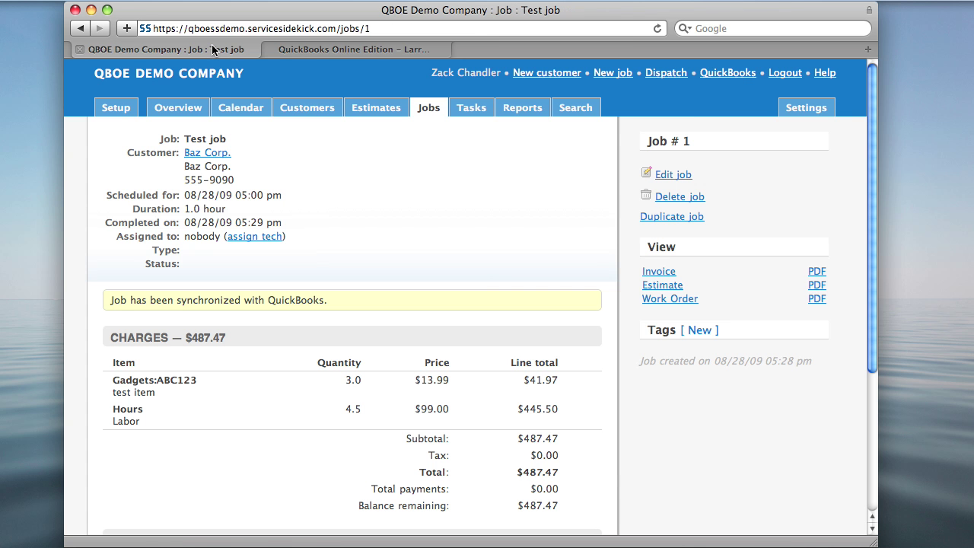
pyautogui.click(727, 74)
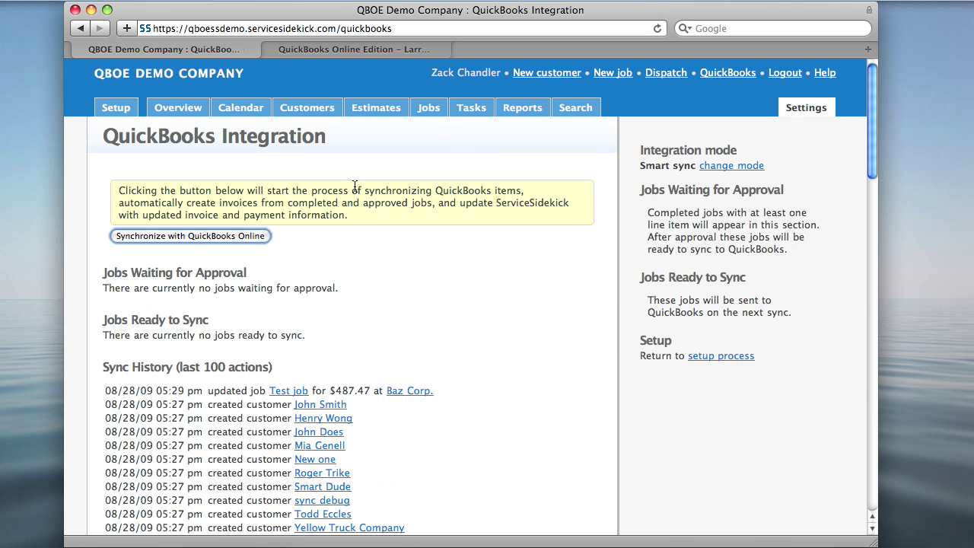
pyautogui.click(191, 237)
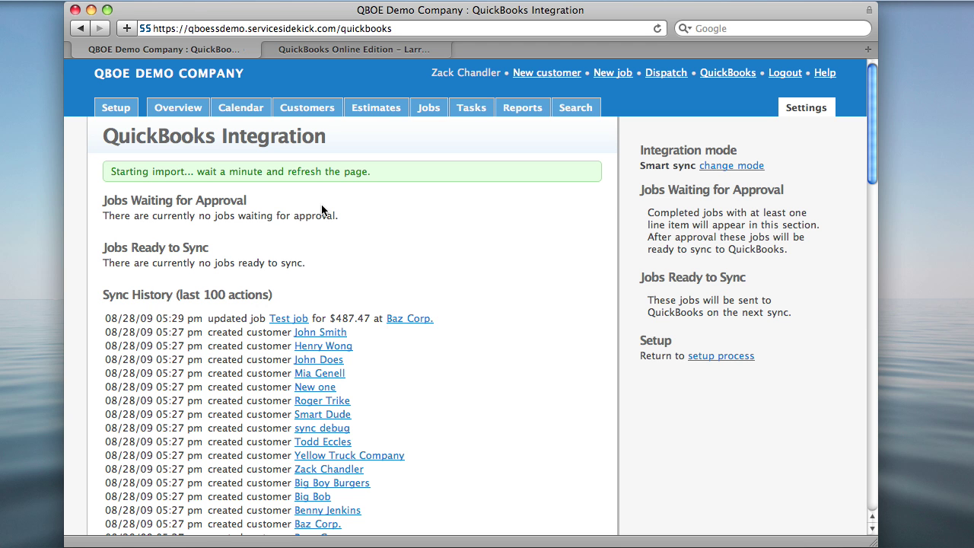
# Open Test job from the sync history and check its charges and totals for the invoice changes.
pyautogui.click(296, 318)
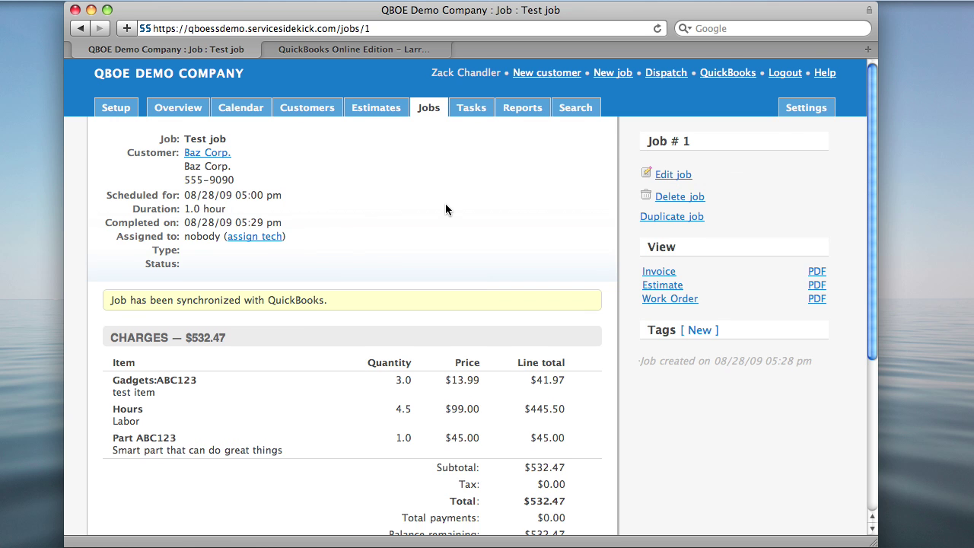
pyautogui.scroll(-3, 446, 210)
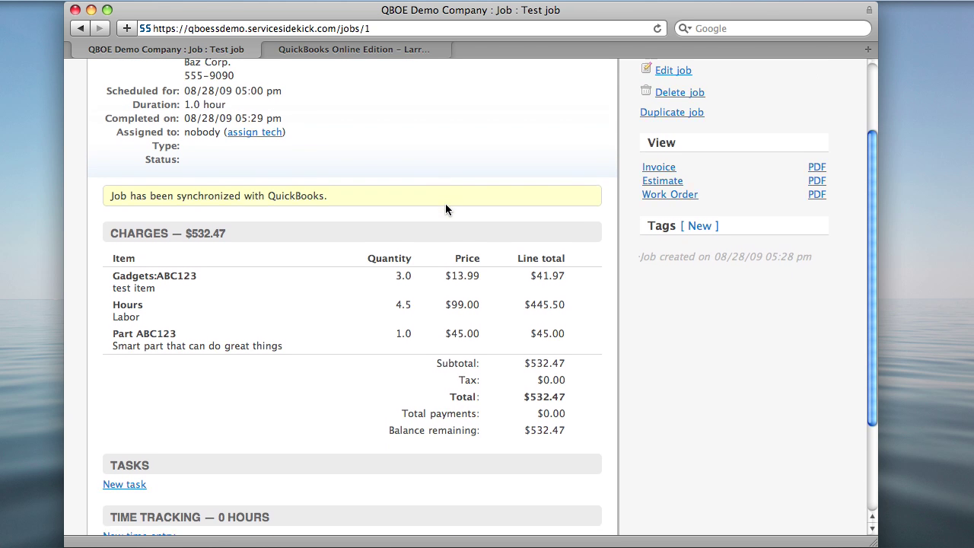
pyautogui.scroll(-1, 445, 204)
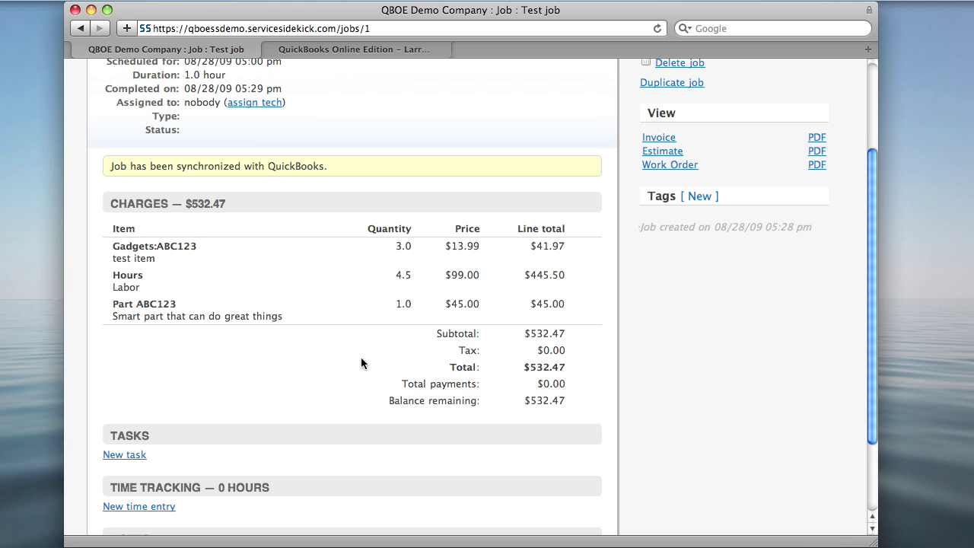
pyautogui.scroll(4, 512, 388)
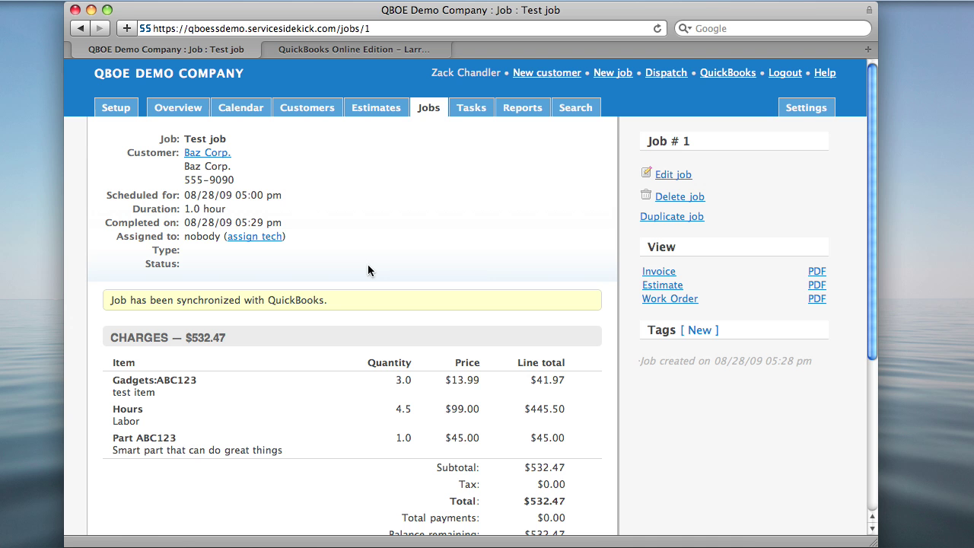
# Look at Baz Corp.'s customer summary in QuickBooks Online and return to the test job in ServiceSidekick.
pyautogui.click(315, 48)
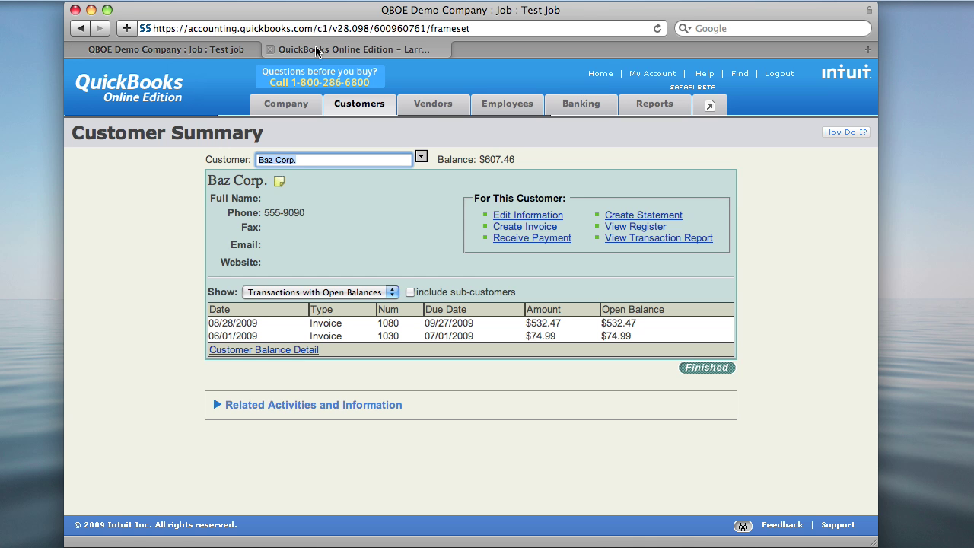
pyautogui.moveTo(308, 104)
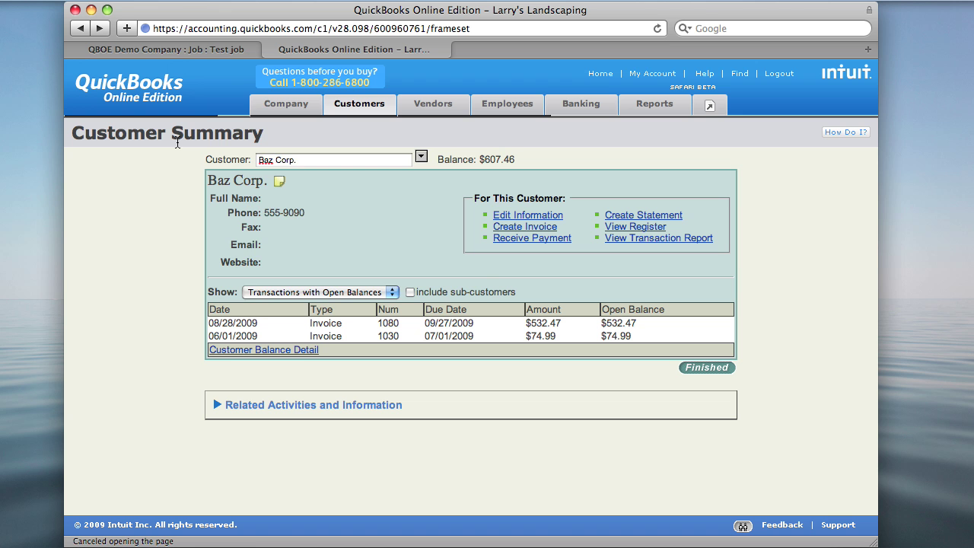
pyautogui.moveTo(370, 115)
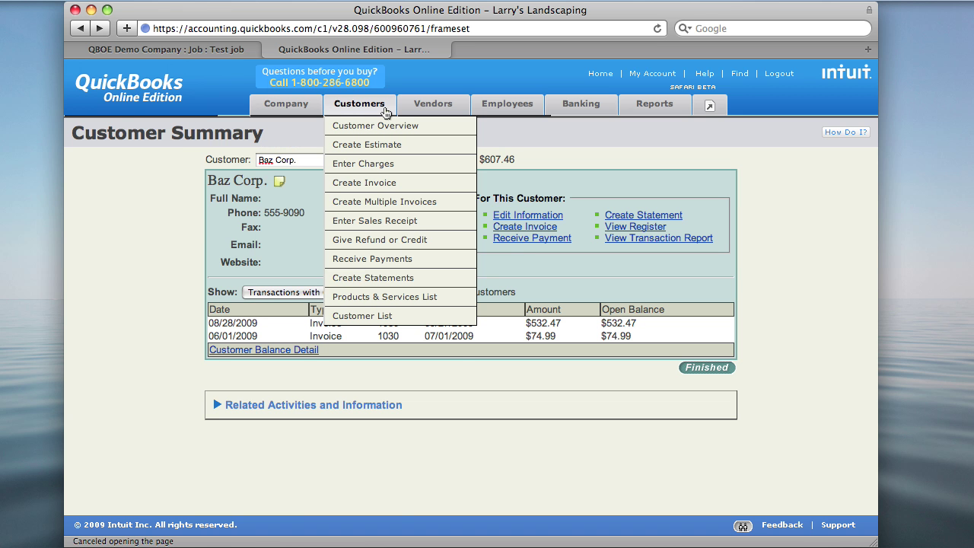
pyautogui.click(204, 50)
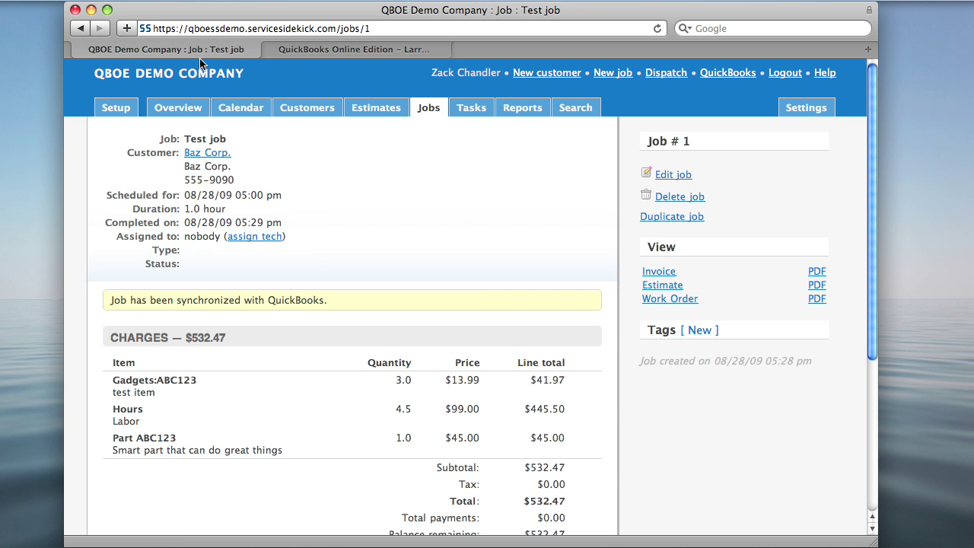